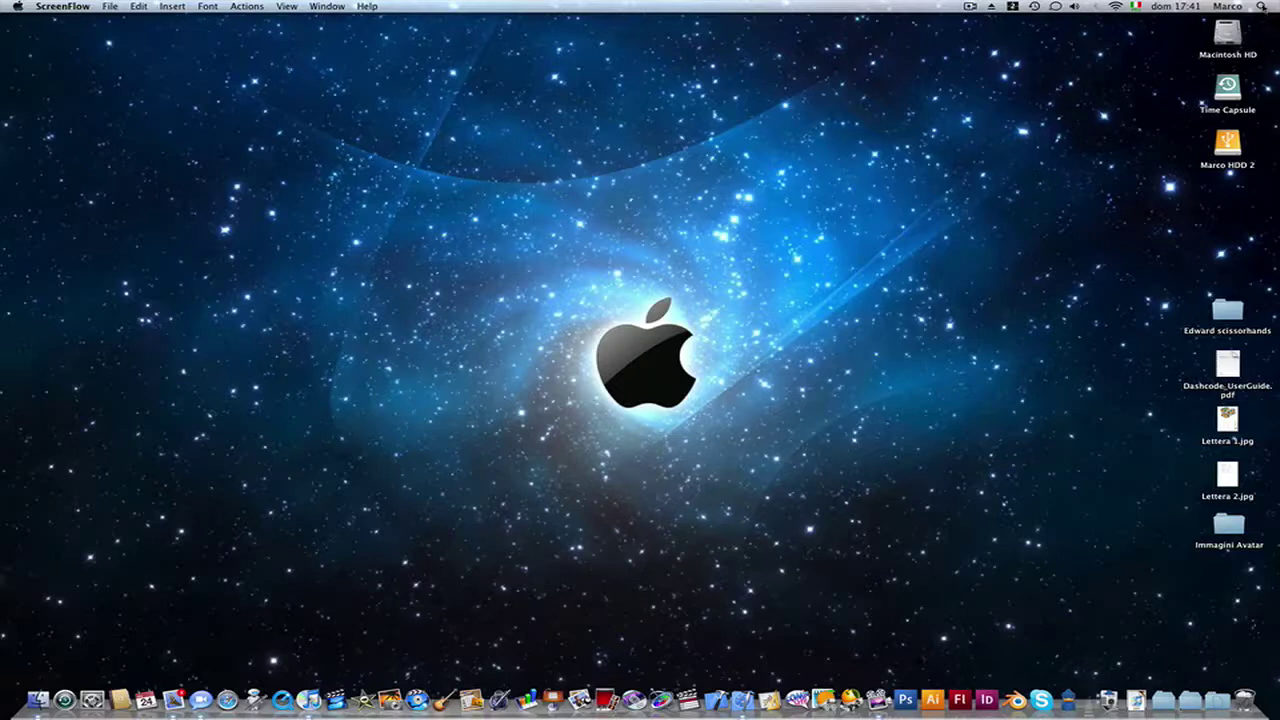
Step: Open the Spotlight search field from the menu bar magnifier
{"action": "left_click", "coordinate": [1261, 6]}
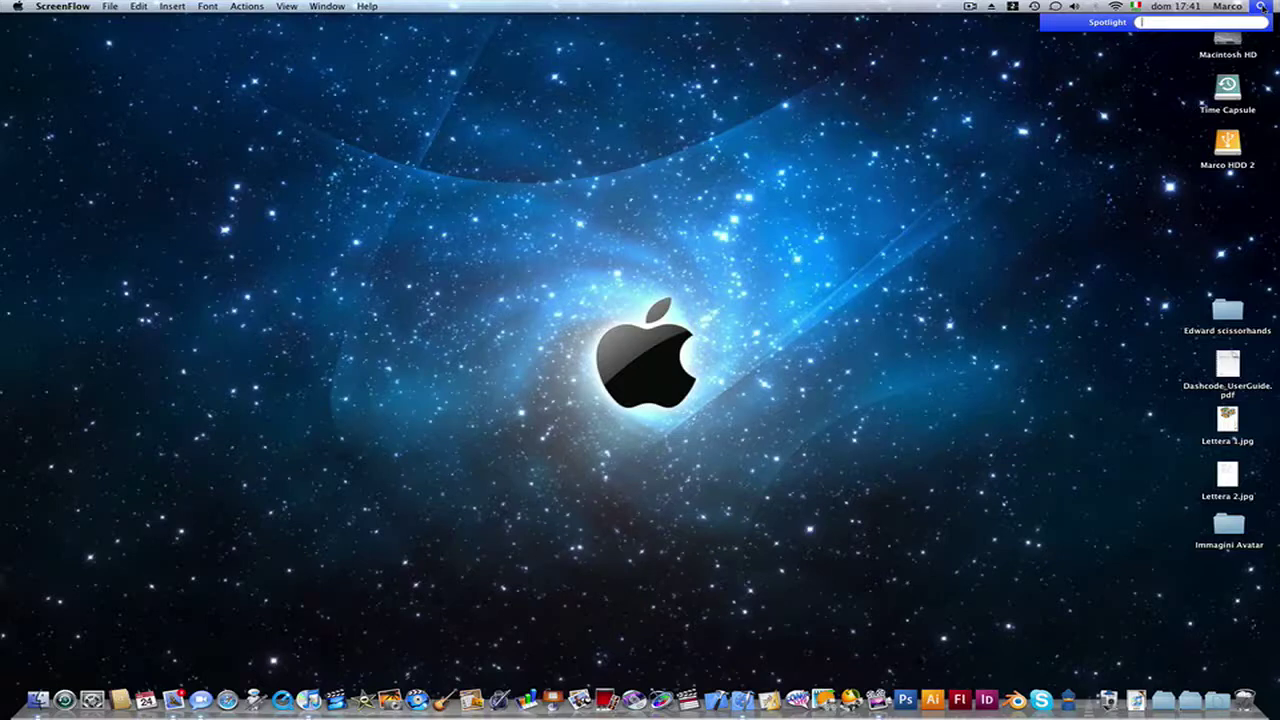
Step: Dismiss the Spotlight search field with the menu bar magnifier
{"action": "left_click", "coordinate": [1261, 7]}
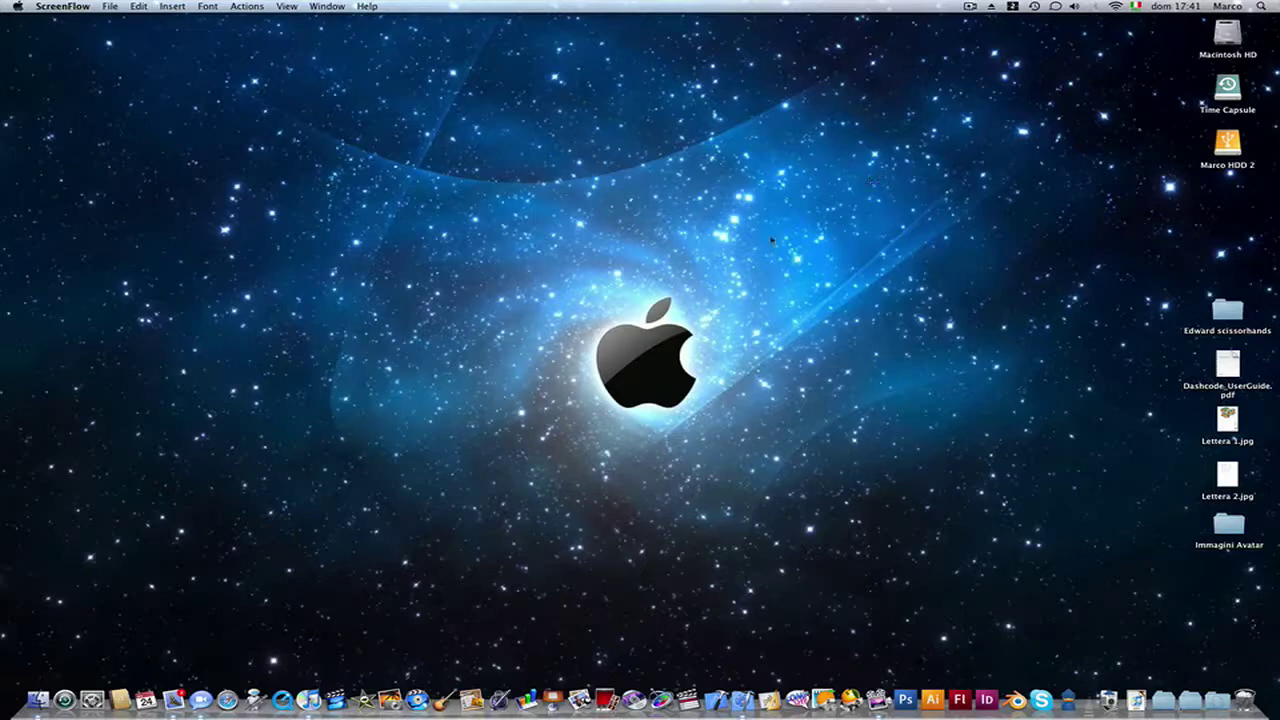
Step: Open a Finder window on the home folder, position it, and focus its search field
{"action": "left_click", "coordinate": [38, 700]}
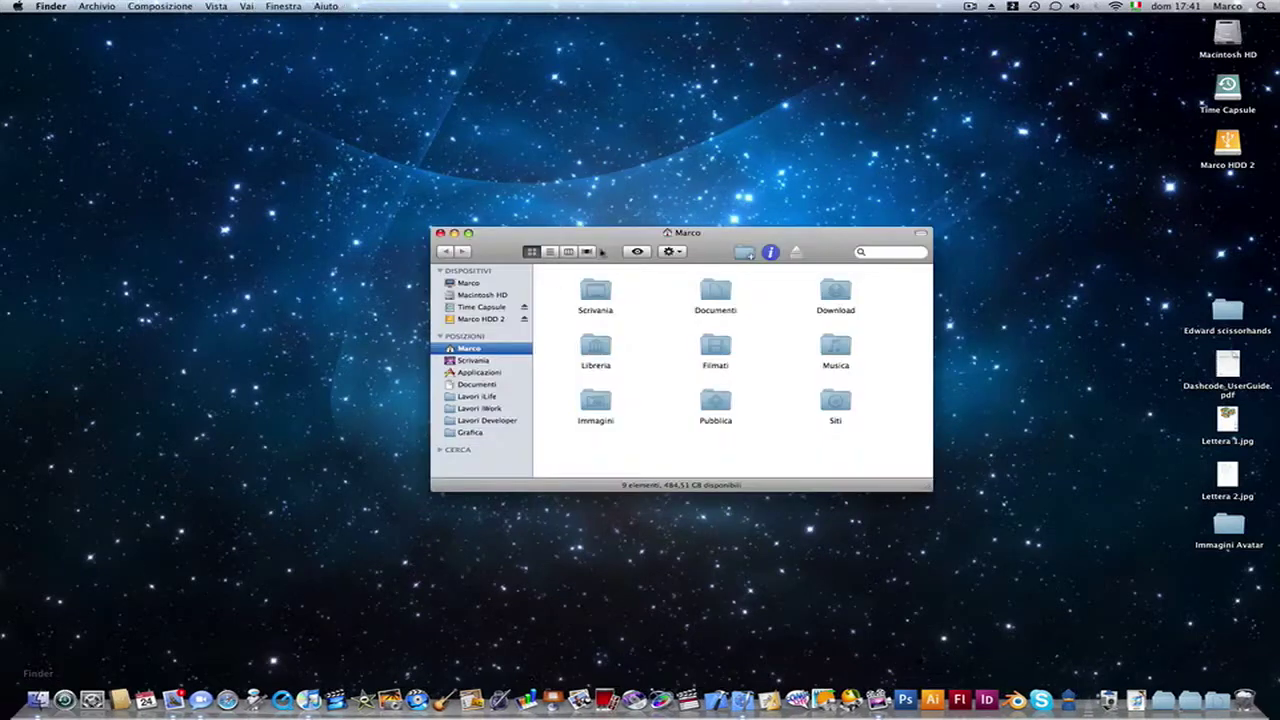
{"action": "left_click_drag", "start_coordinate": [593, 237], "coordinate": [605, 267]}
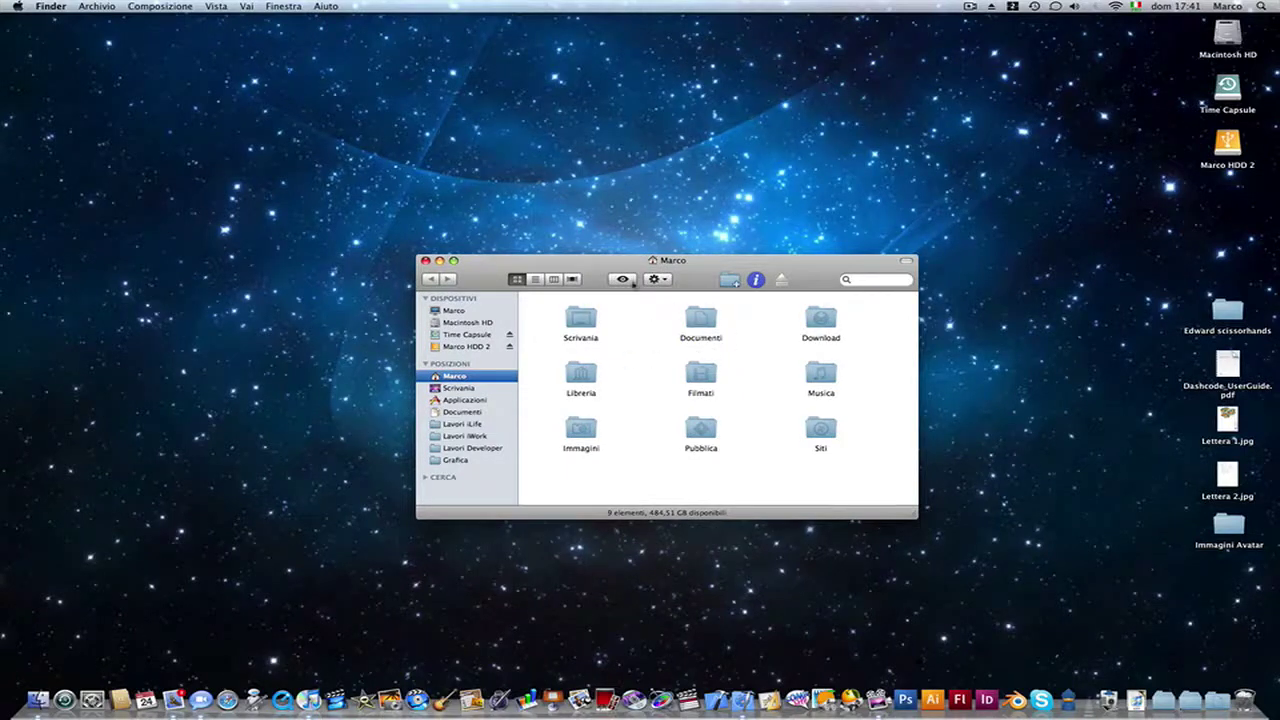
{"action": "left_click_drag", "start_coordinate": [629, 266], "coordinate": [613, 262]}
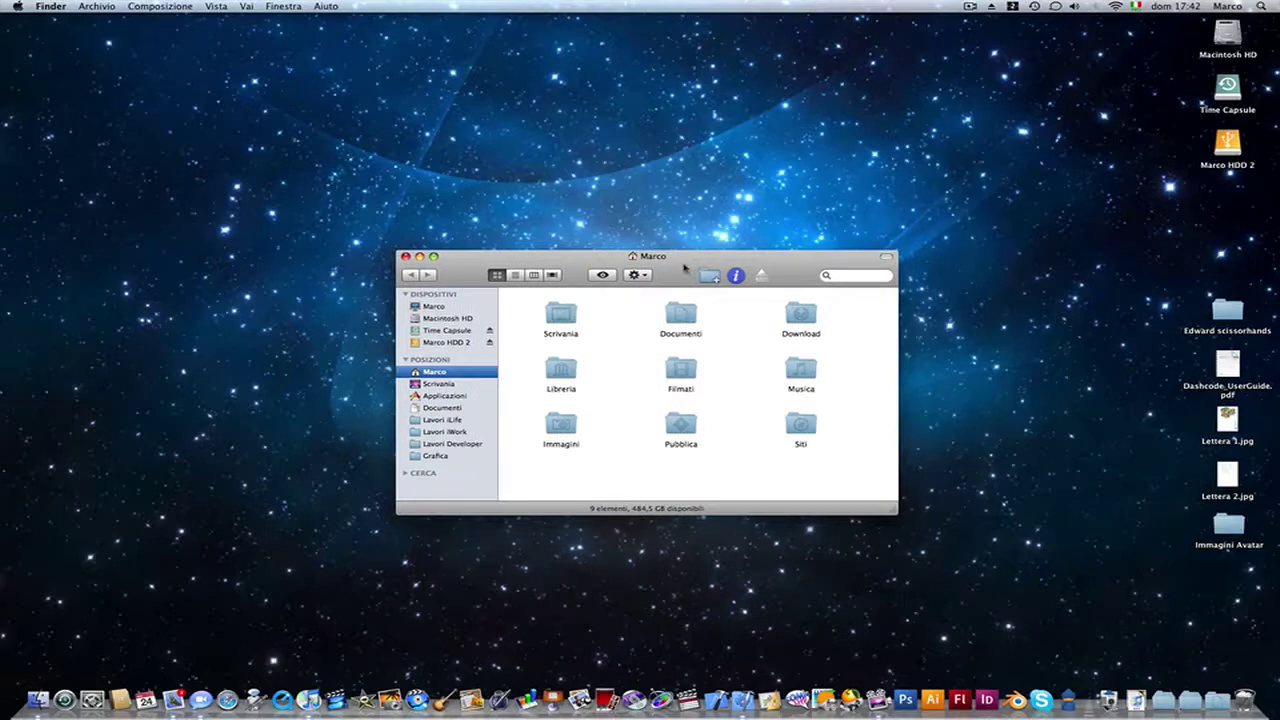
{"action": "left_click", "coordinate": [838, 278]}
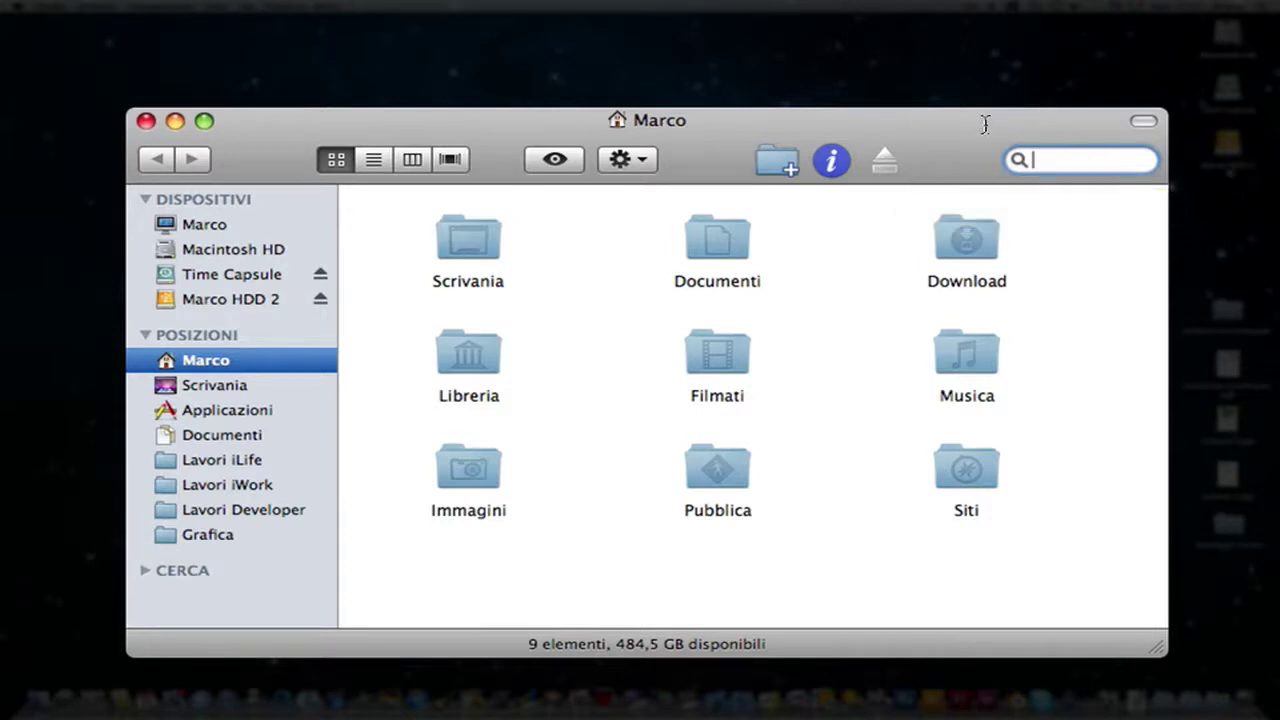
Step: Search this Mac with an autore: query for the author's quoted full name, yielding 78 results
{"action": "type", "text": "autore"}
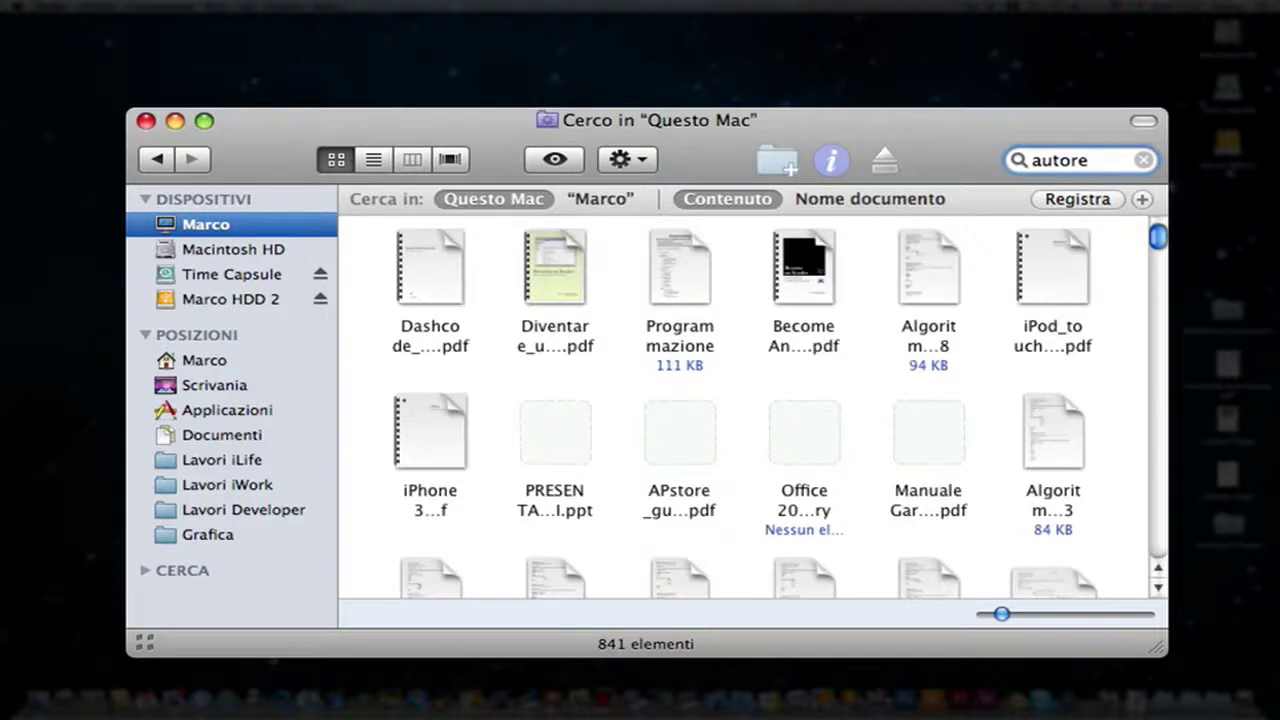
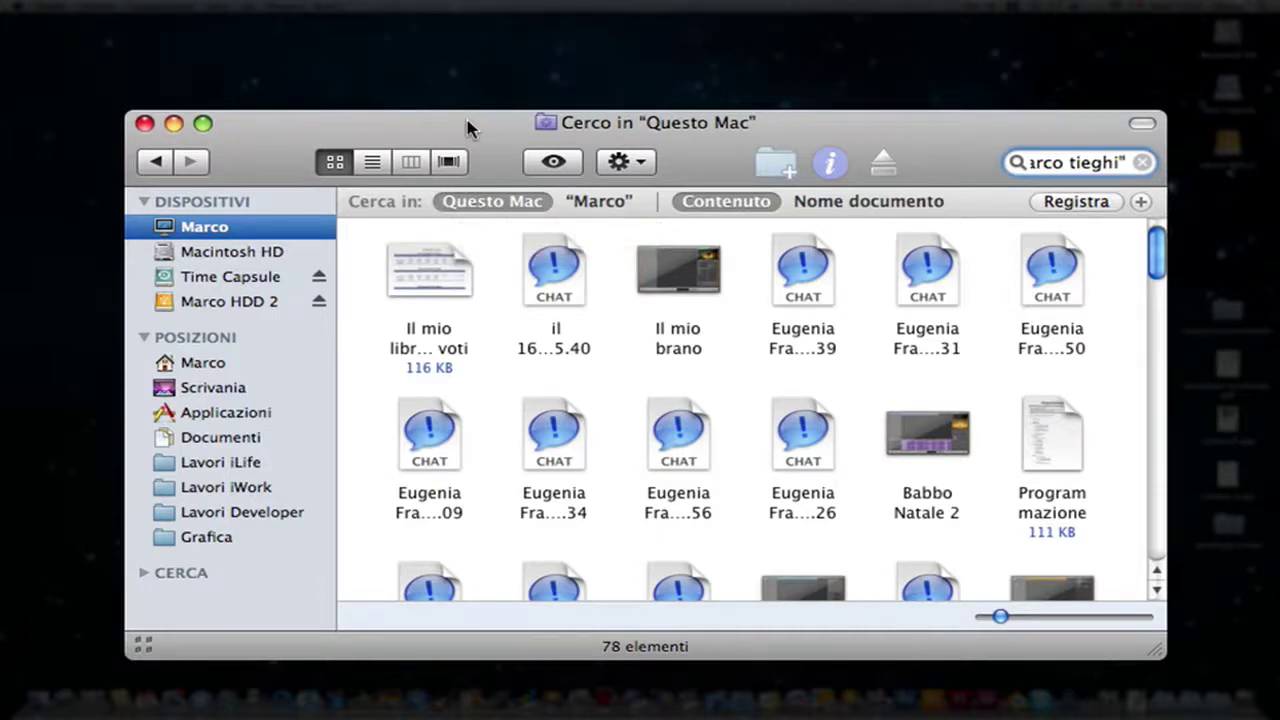
{"action": "left_click_drag", "start_coordinate": [472, 127], "coordinate": [461, 118]}
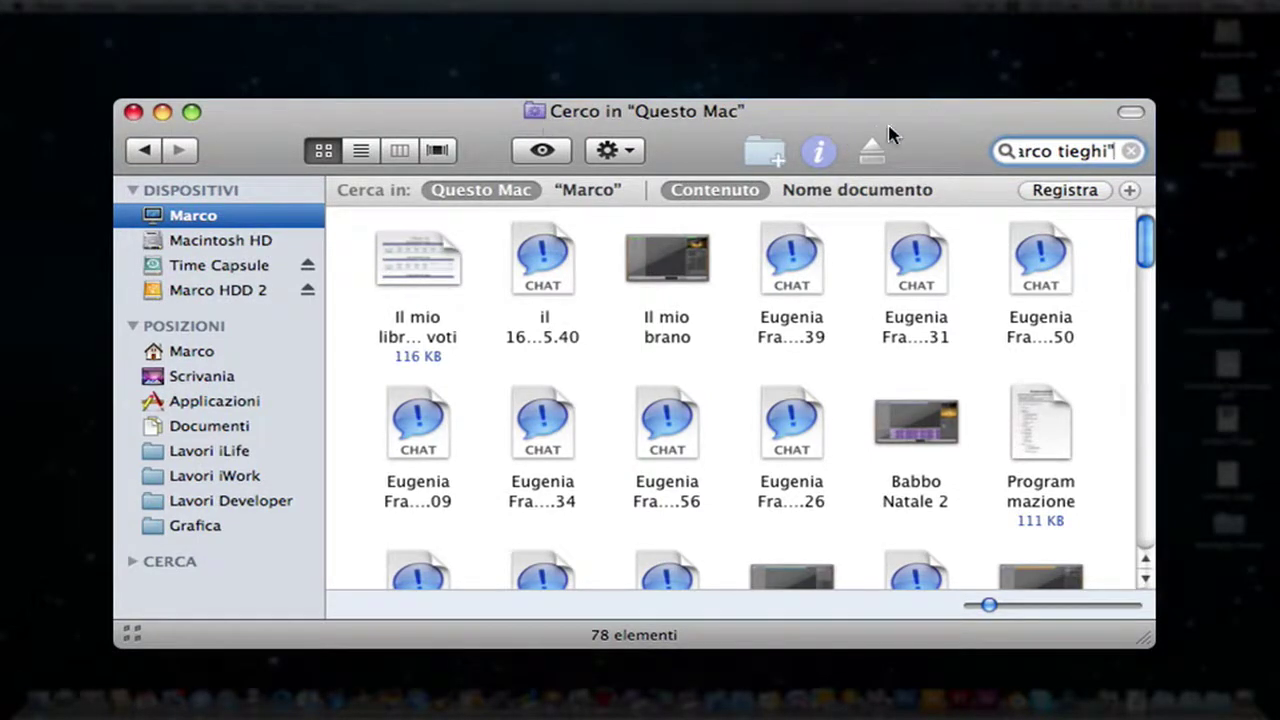
{"action": "left_click_drag", "start_coordinate": [897, 128], "coordinate": [898, 125]}
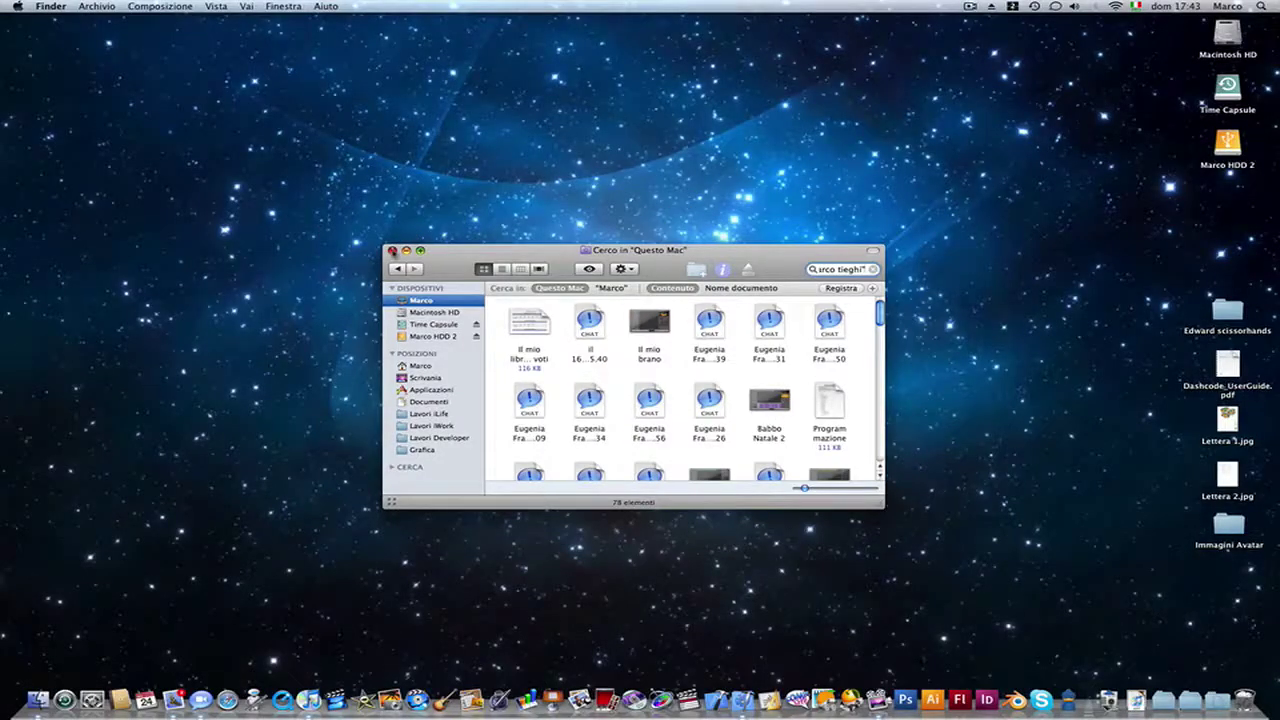
Step: Close the results window and open a fresh, centred Finder search window with Command-Option-Space
{"action": "left_click", "coordinate": [392, 251]}
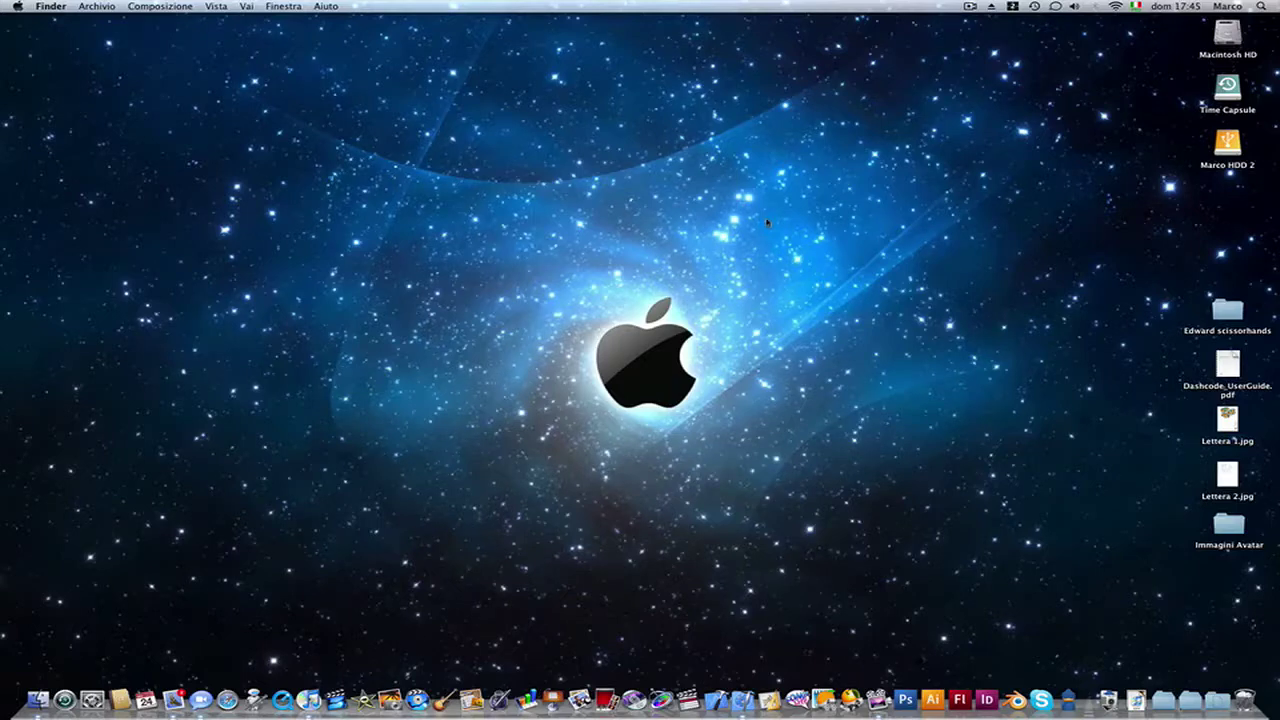
{"action": "key", "text": "super"}
{"action": "key", "text": "alt"}
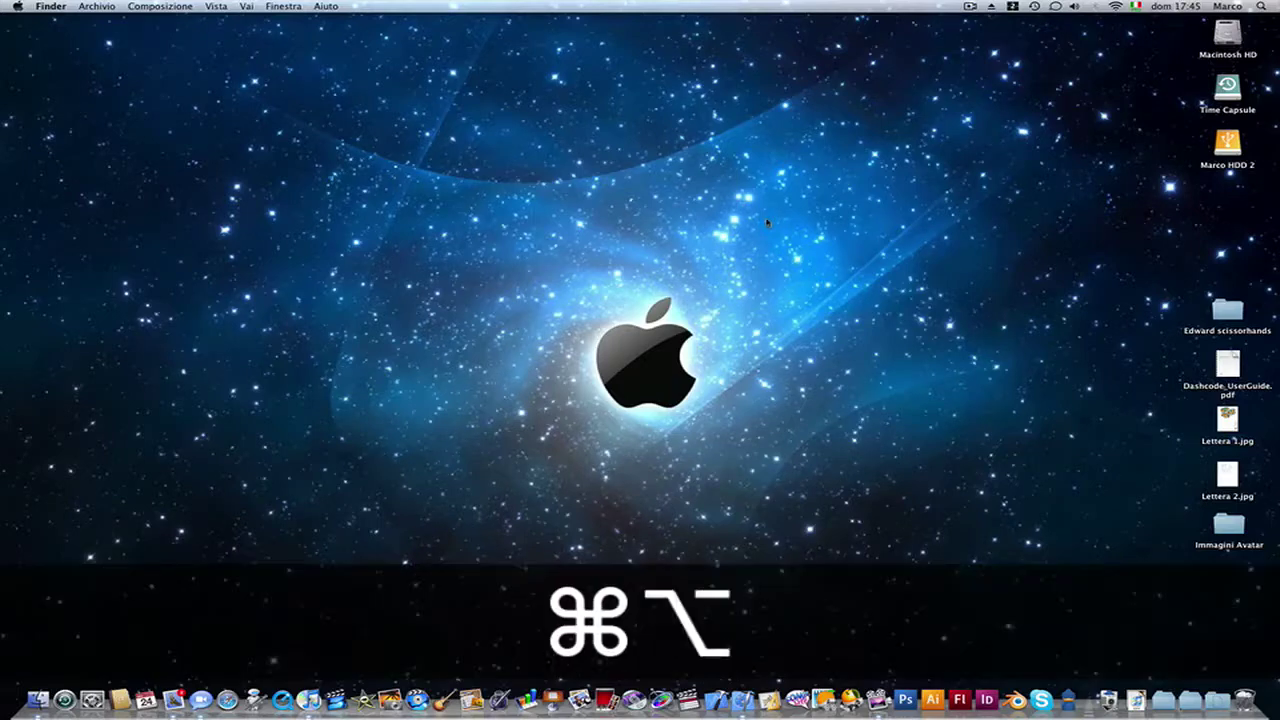
{"action": "key", "text": "super+alt+space"}
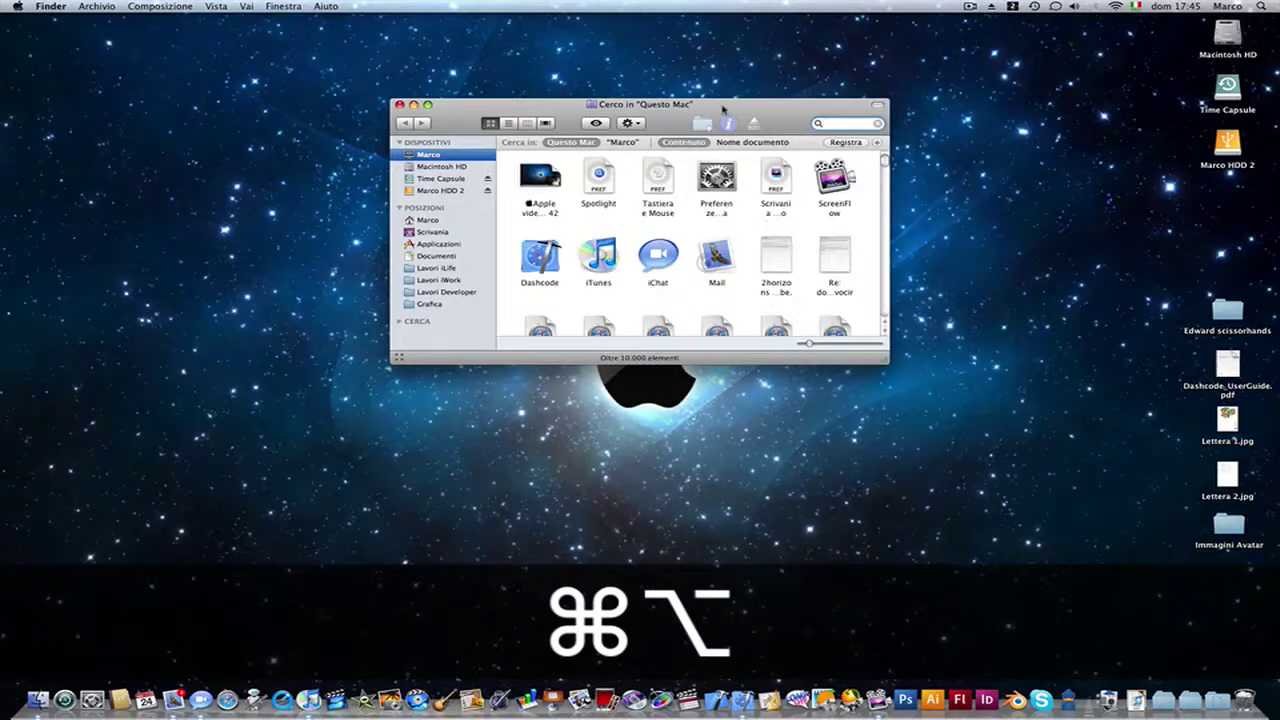
{"action": "left_click_drag", "start_coordinate": [724, 110], "coordinate": [708, 250]}
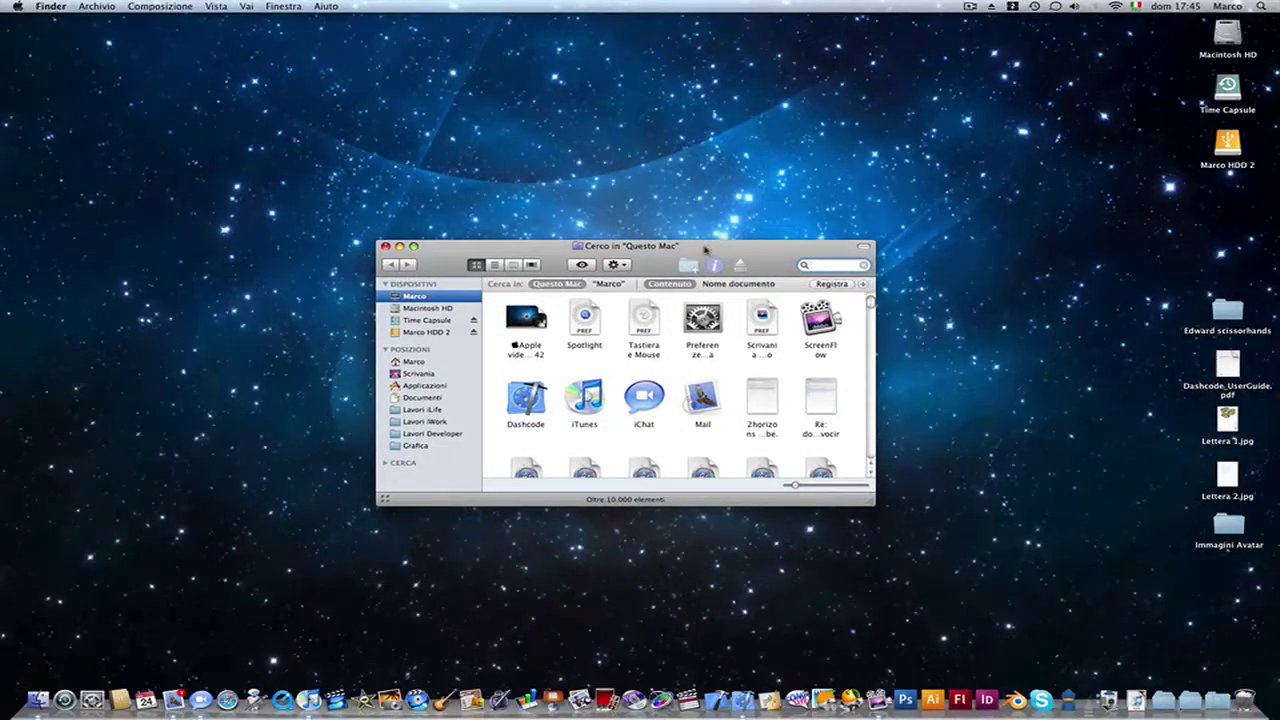
{"action": "left_click_drag", "start_coordinate": [702, 246], "coordinate": [715, 247]}
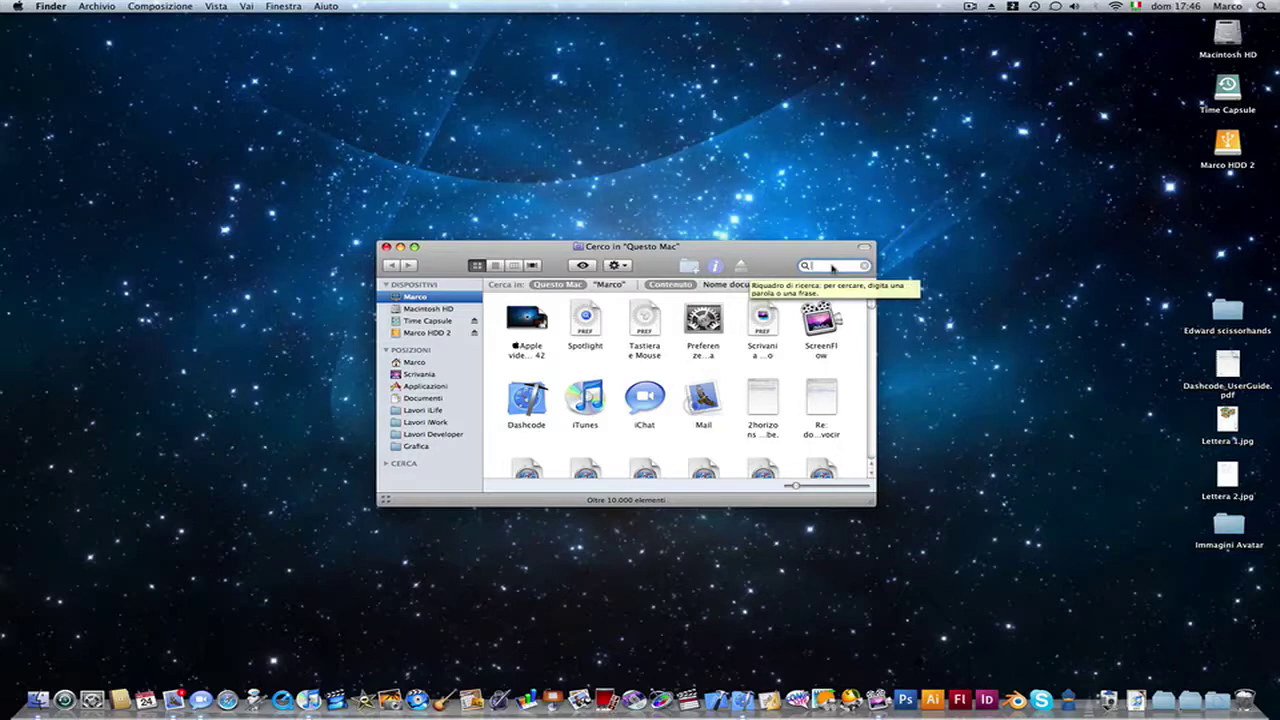
Step: Rerun the autore: author search on the person's full name, now listing 96 items
{"action": "type", "text": "ai"}
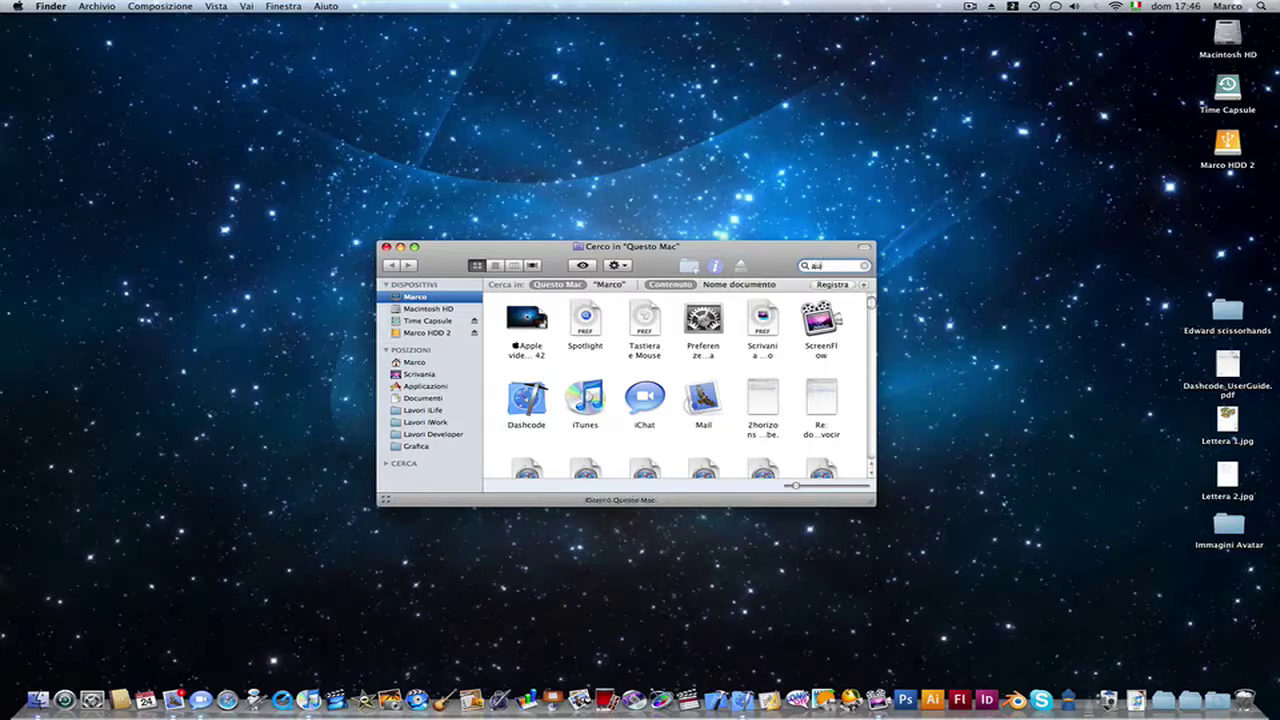
{"action": "type", "text": "tore:"}
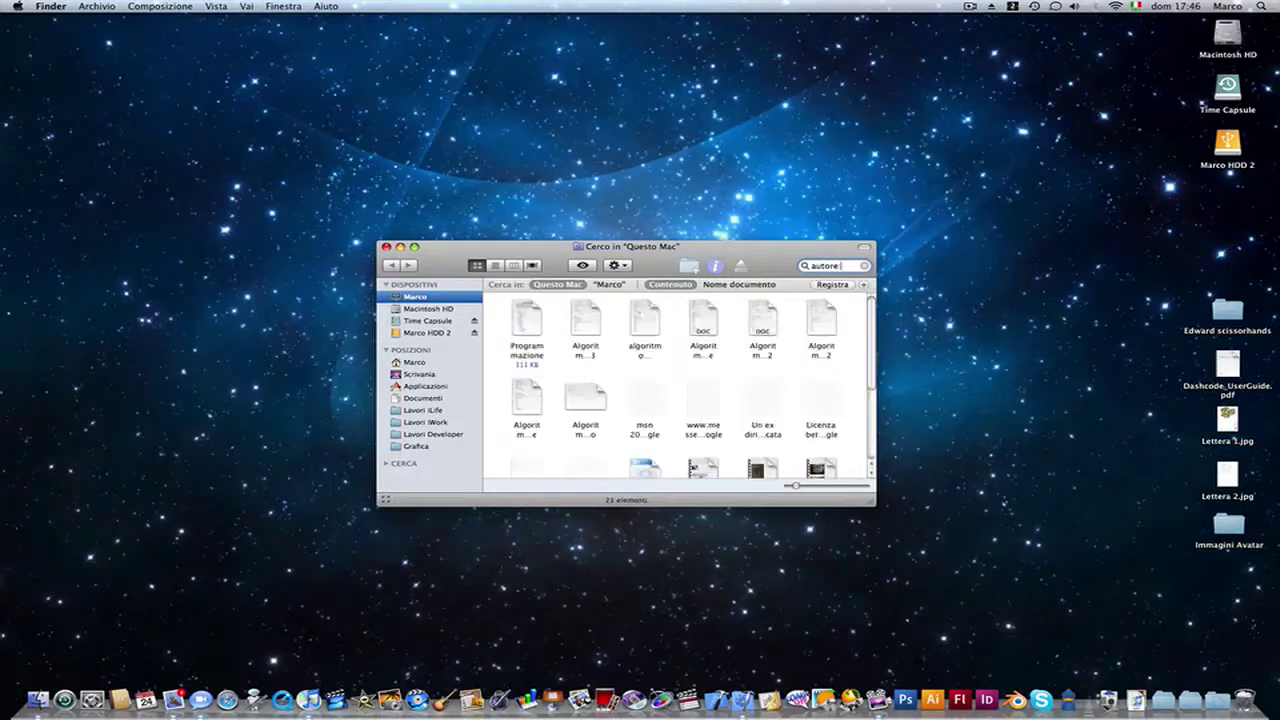
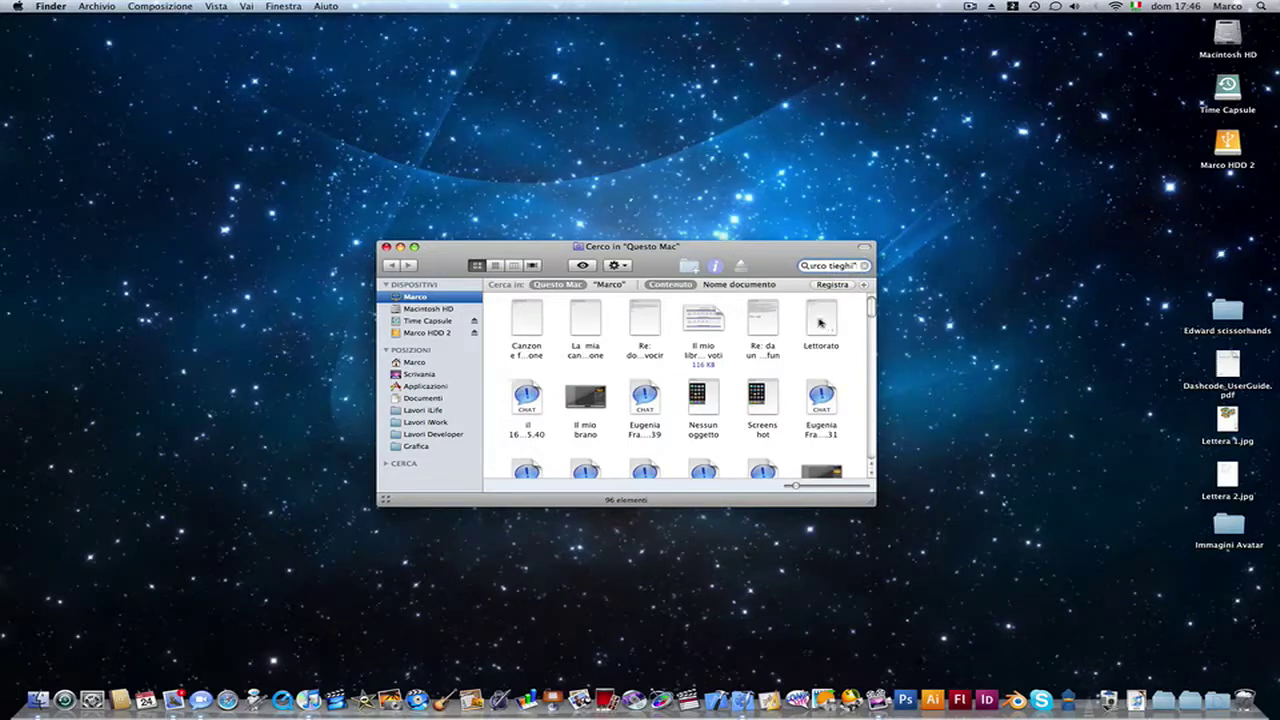
{"action": "left_click_drag", "start_coordinate": [708, 246], "coordinate": [722, 256]}
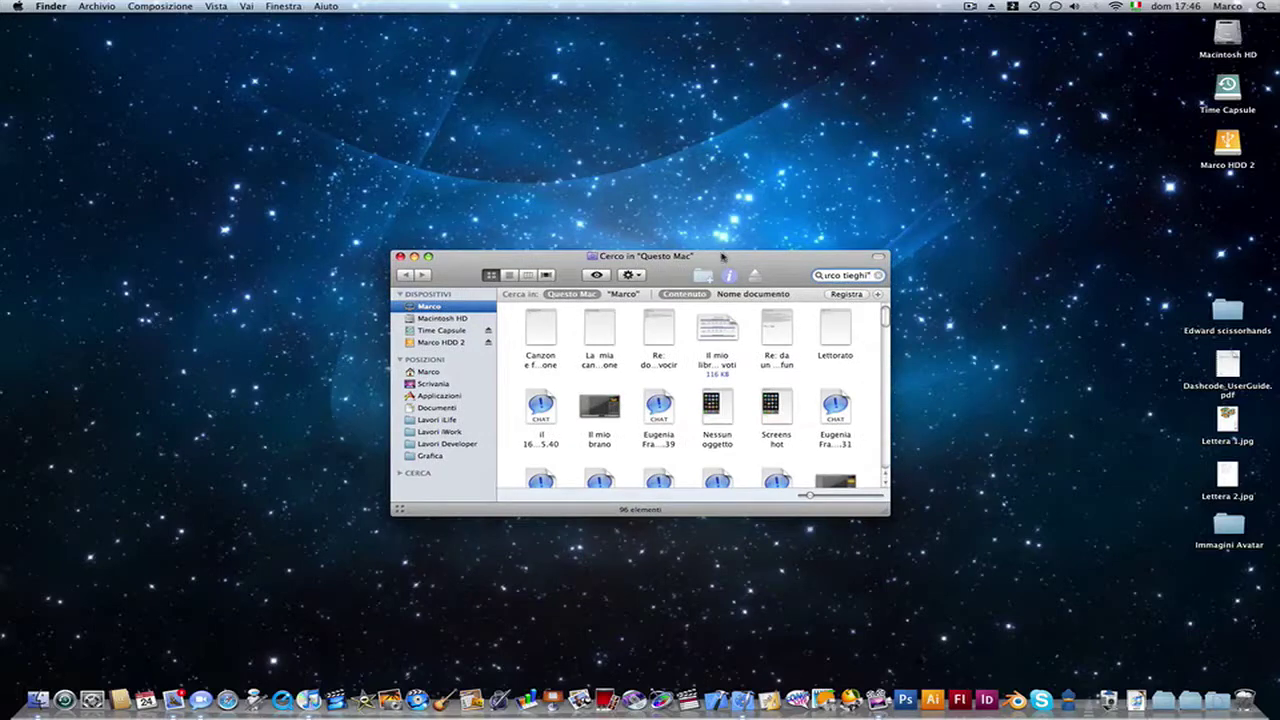
{"action": "left_click_drag", "start_coordinate": [722, 258], "coordinate": [722, 264]}
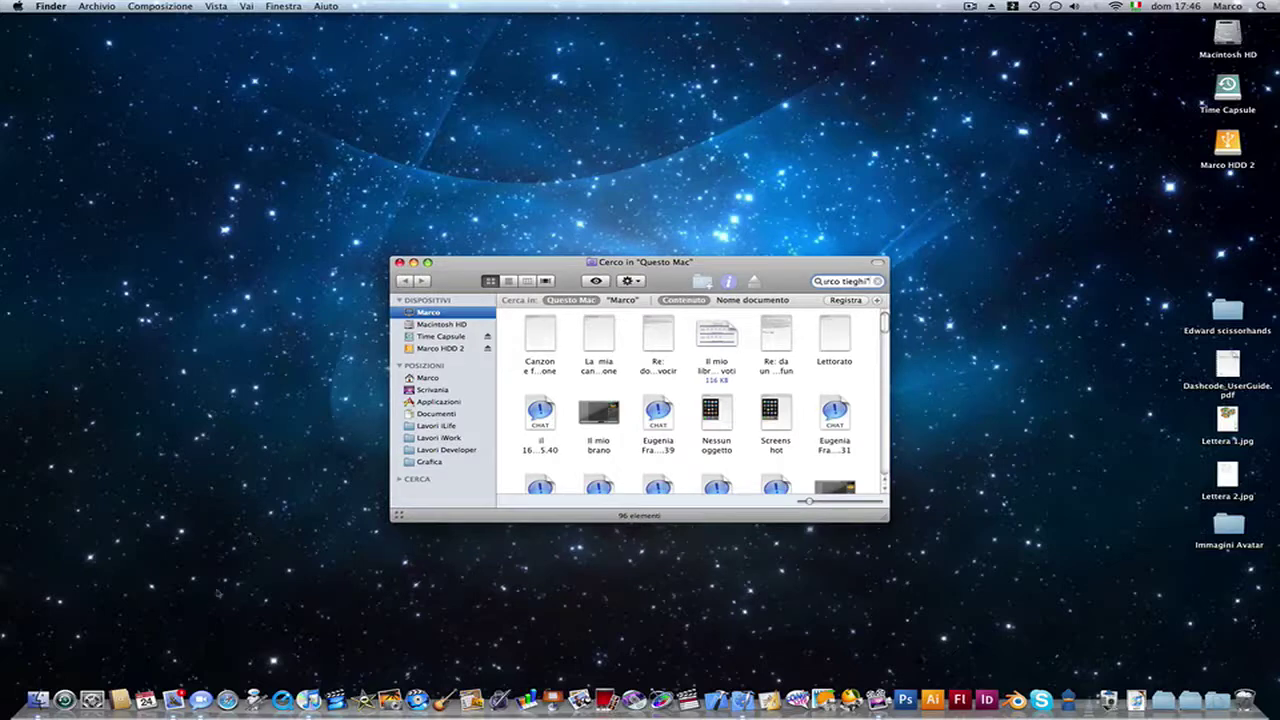
{"action": "left_click", "coordinate": [91, 699]}
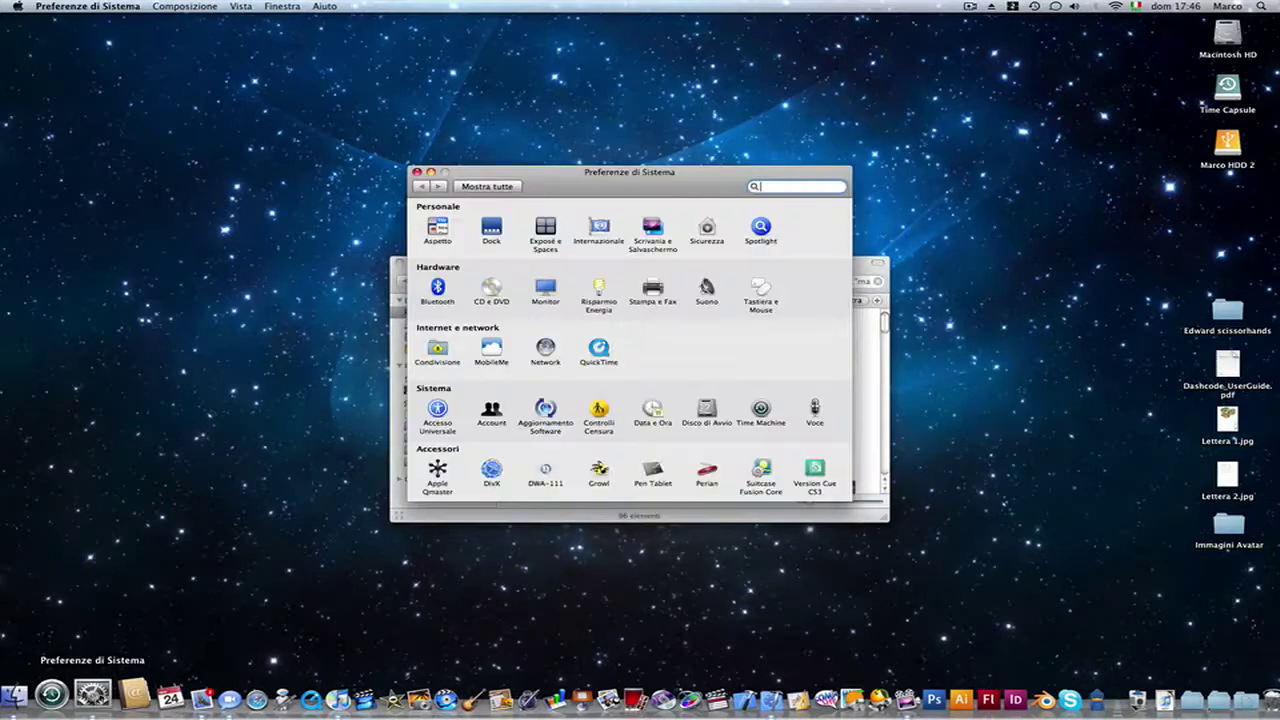
{"action": "left_click", "coordinate": [760, 228]}
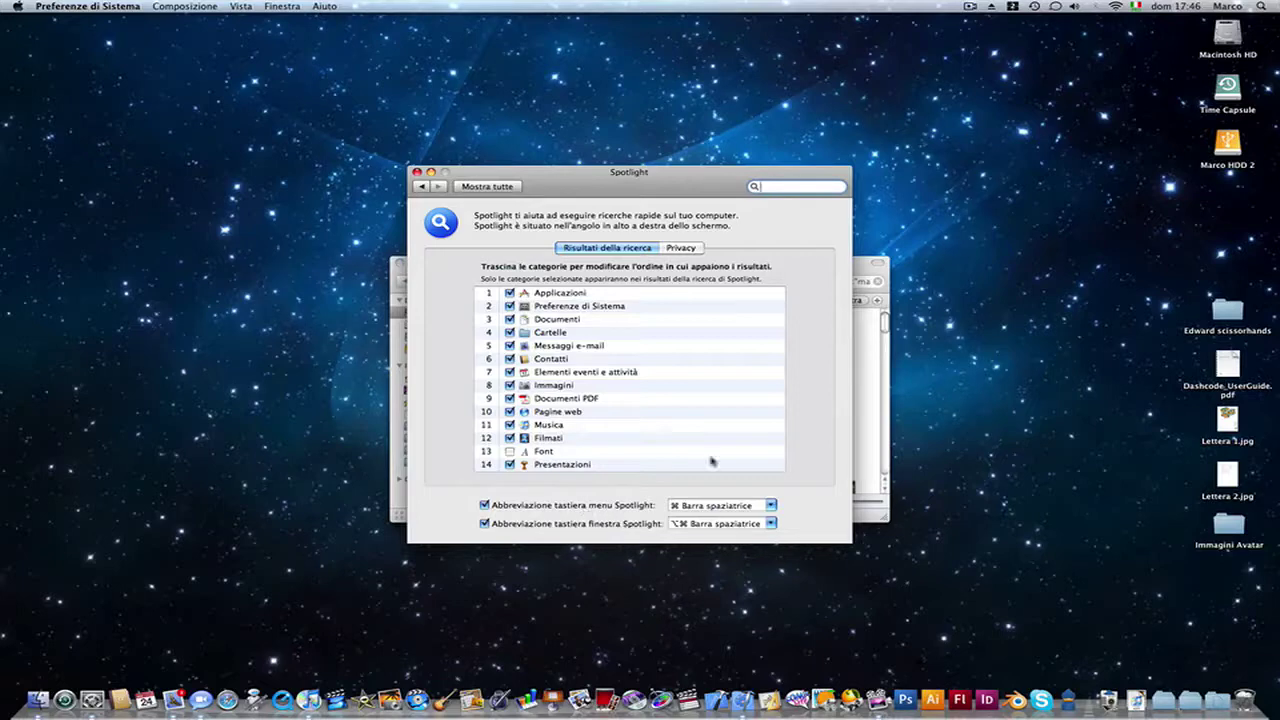
{"action": "left_click", "coordinate": [1262, 7]}
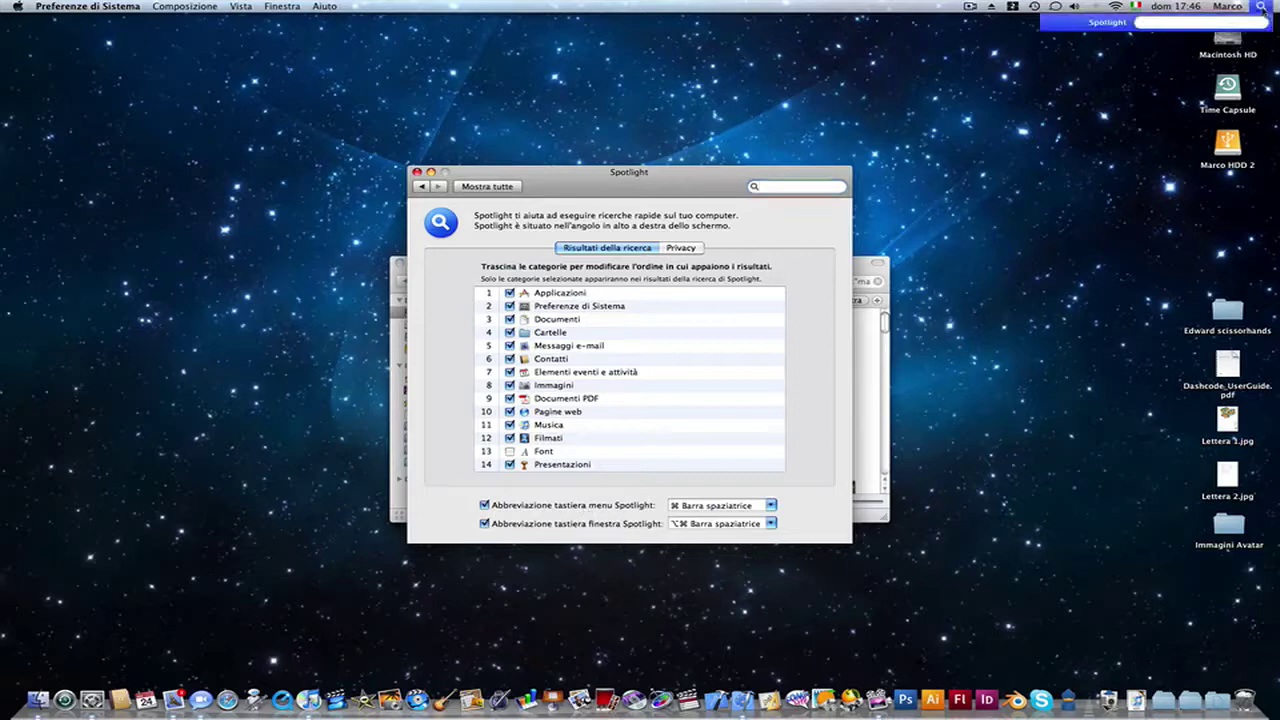
{"action": "left_click", "coordinate": [1262, 7]}
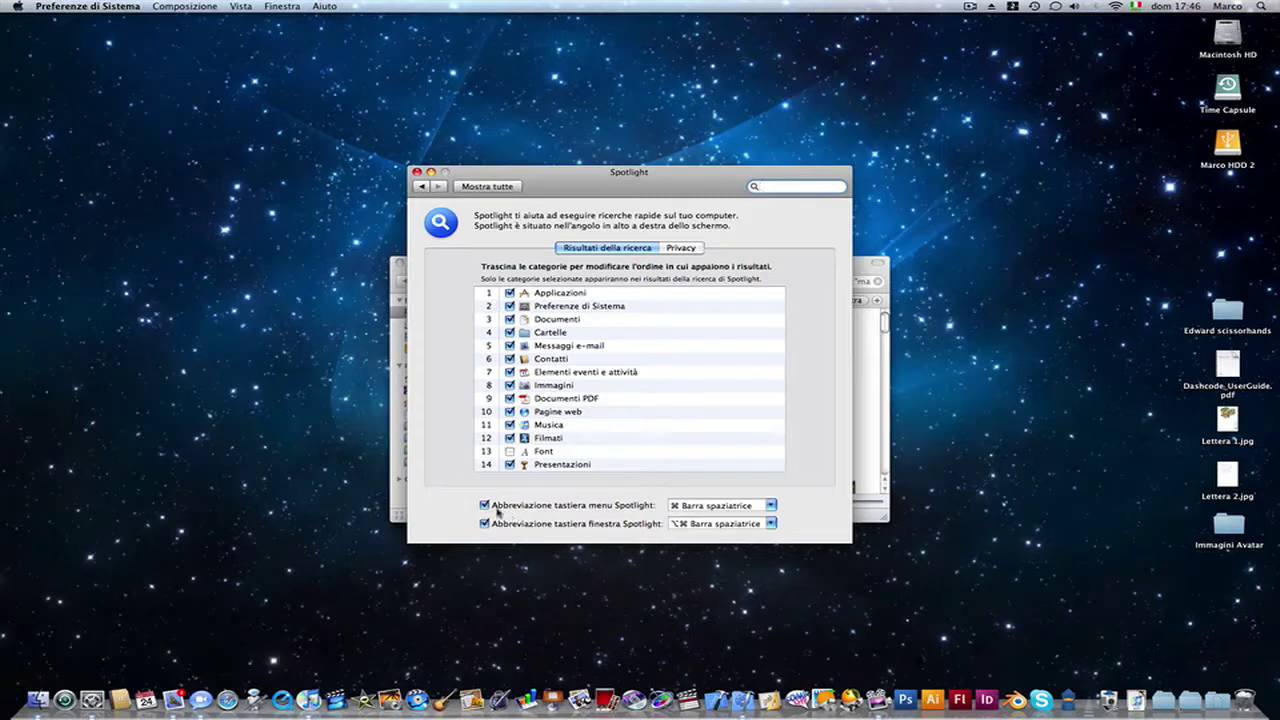
{"action": "left_click_drag", "start_coordinate": [549, 175], "coordinate": [568, 210]}
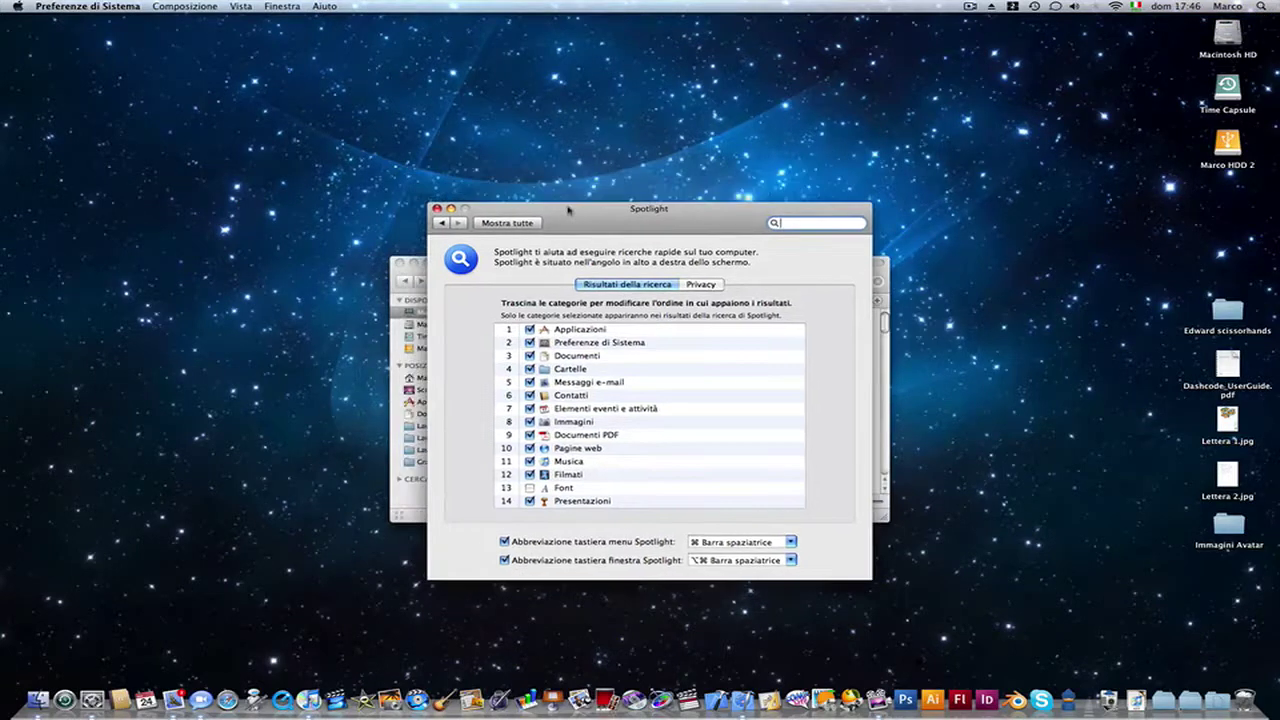
{"action": "left_click", "coordinate": [437, 208]}
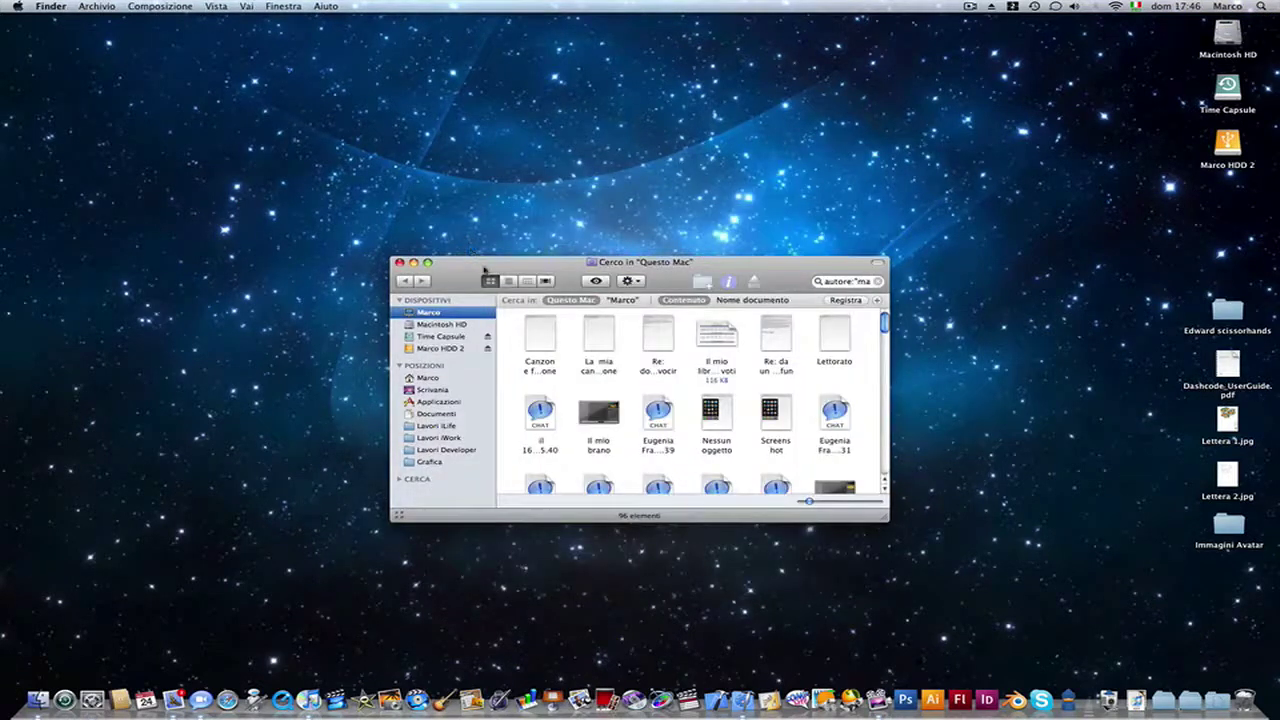
{"action": "left_click_drag", "start_coordinate": [484, 270], "coordinate": [494, 261]}
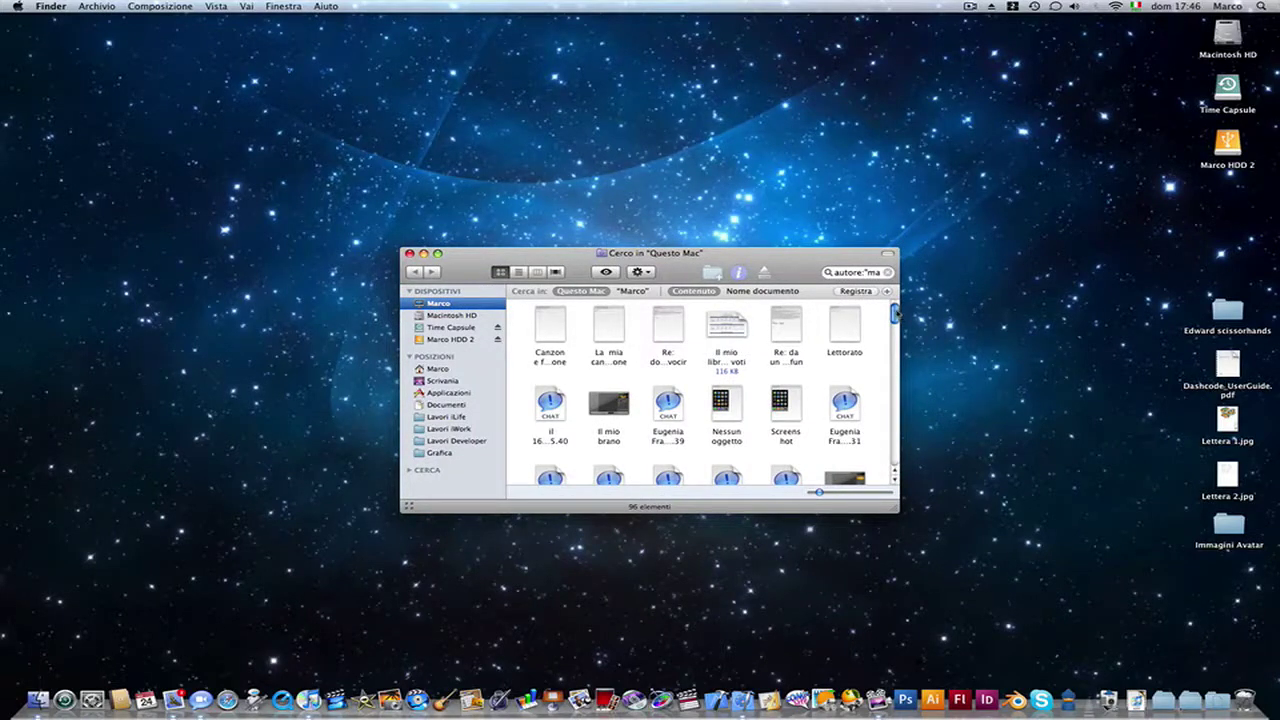
{"action": "scroll", "coordinate": [897, 313], "scroll_direction": "down", "scroll_amount": 2}
{"action": "scroll", "coordinate": [897, 313], "scroll_direction": "up", "scroll_amount": 2}
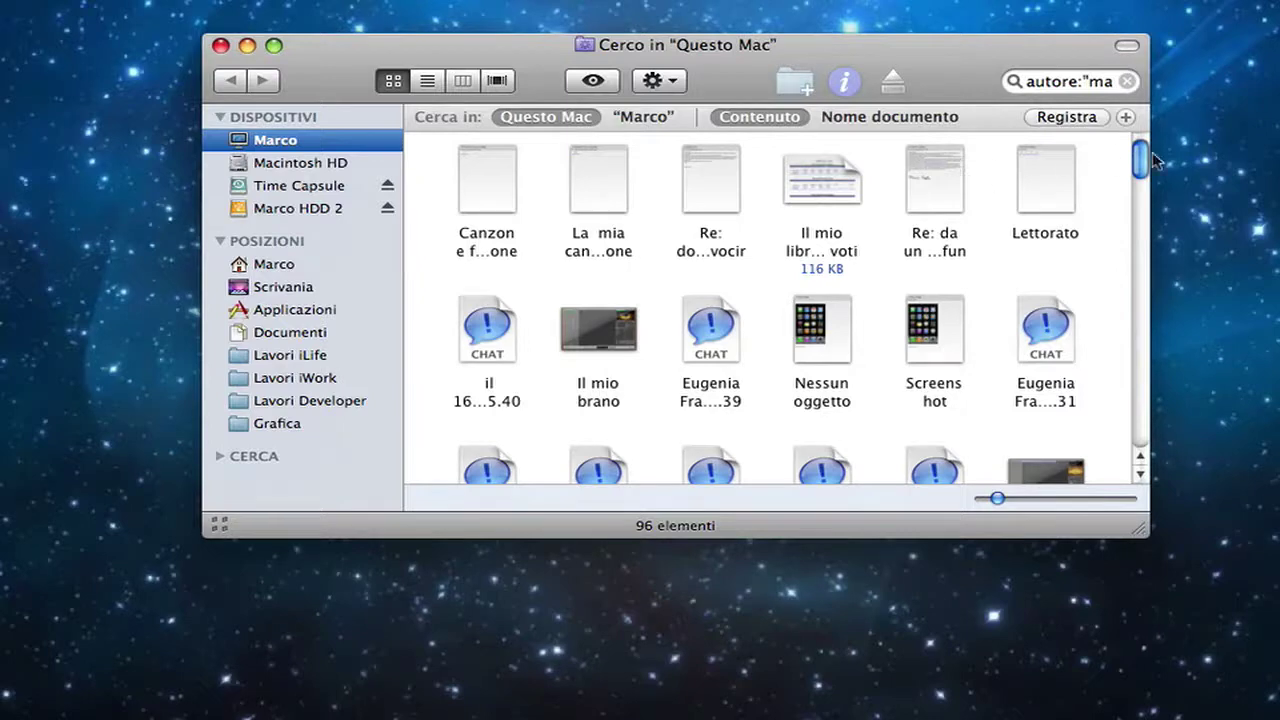
{"action": "left_click_drag", "start_coordinate": [852, 52], "coordinate": [823, 57]}
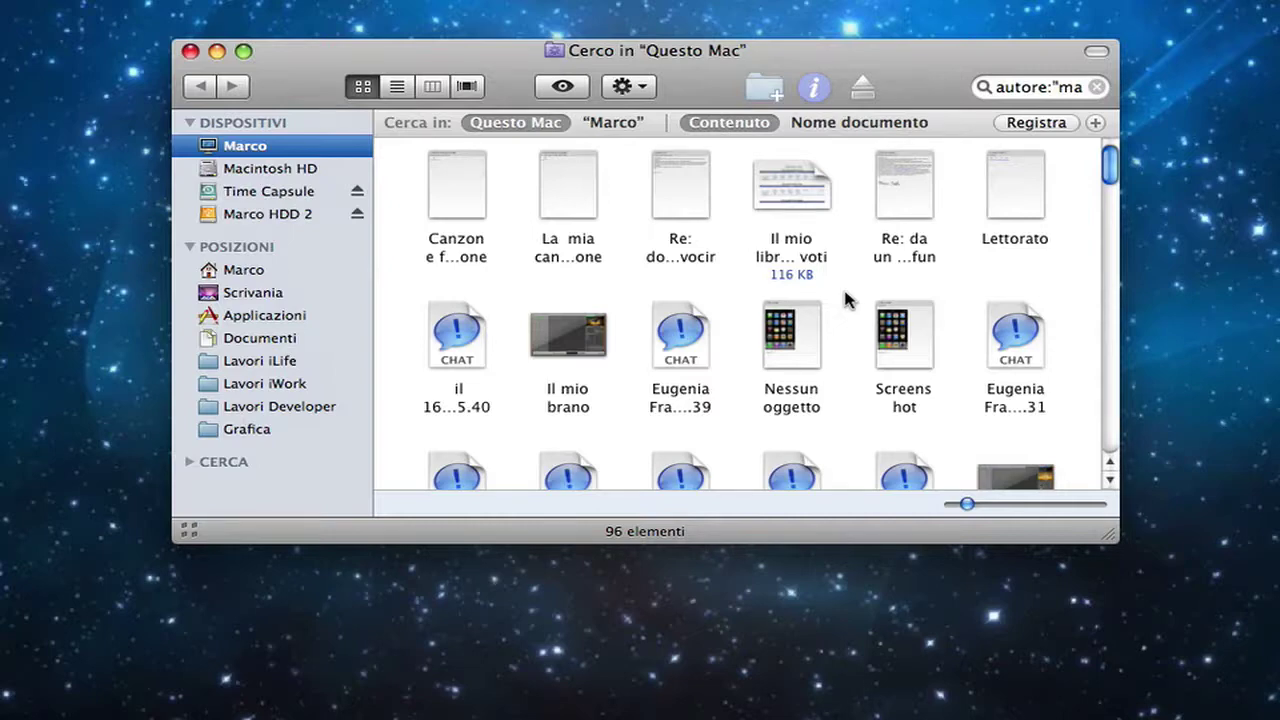
{"action": "mouse_move", "coordinate": [1112, 168]}
{"action": "left_mouse_down"}
{"action": "mouse_move", "coordinate": [1116, 188]}
{"action": "mouse_move", "coordinate": [1114, 156]}
{"action": "left_mouse_up"}
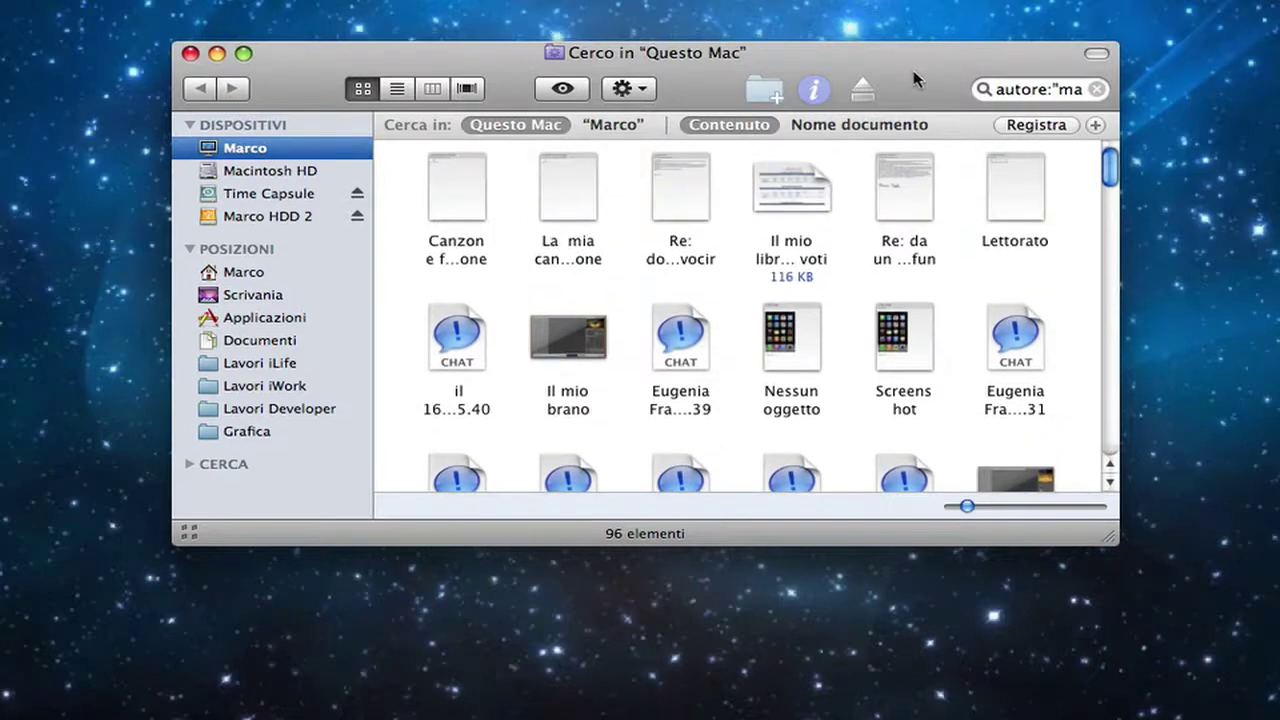
{"action": "left_click_drag", "start_coordinate": [913, 78], "coordinate": [911, 84]}
{"action": "mouse_move", "coordinate": [512, 60]}
{"action": "left_mouse_down"}
{"action": "mouse_move", "coordinate": [488, 89]}
{"action": "mouse_move", "coordinate": [496, 71]}
{"action": "left_mouse_up"}
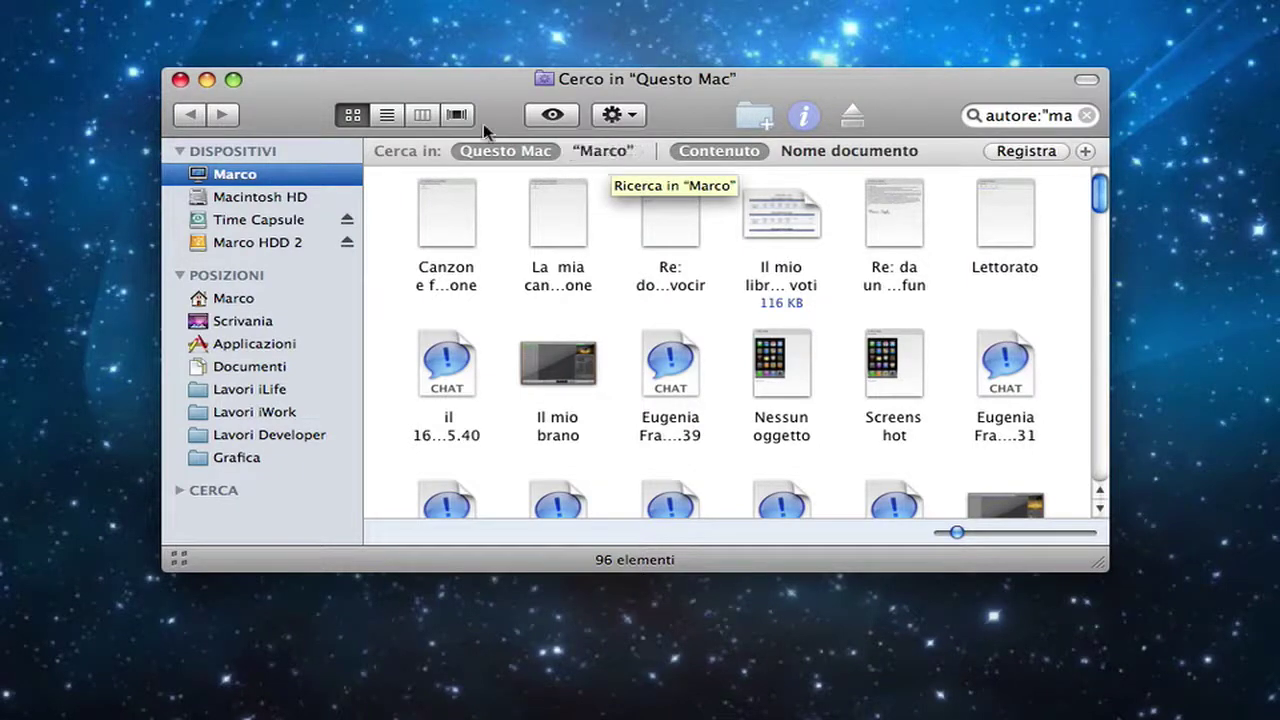
{"action": "left_click_drag", "start_coordinate": [480, 85], "coordinate": [456, 97]}
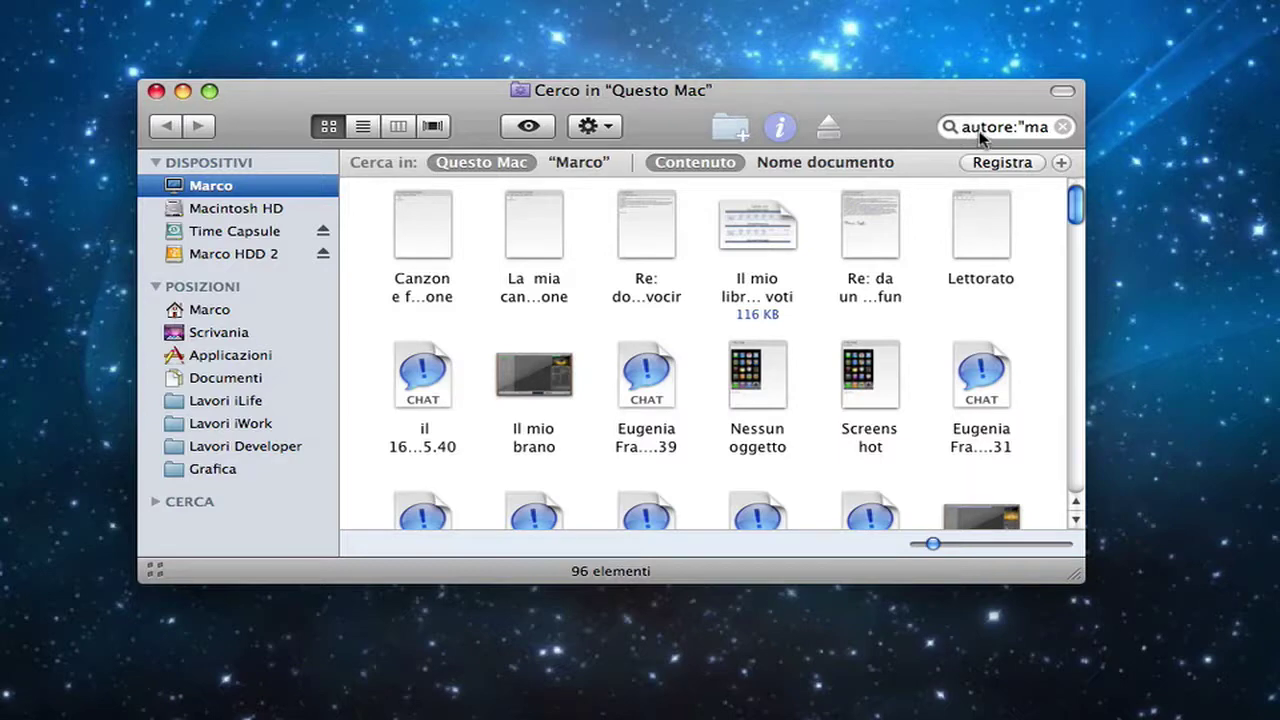
{"action": "left_click_drag", "start_coordinate": [871, 109], "coordinate": [863, 119]}
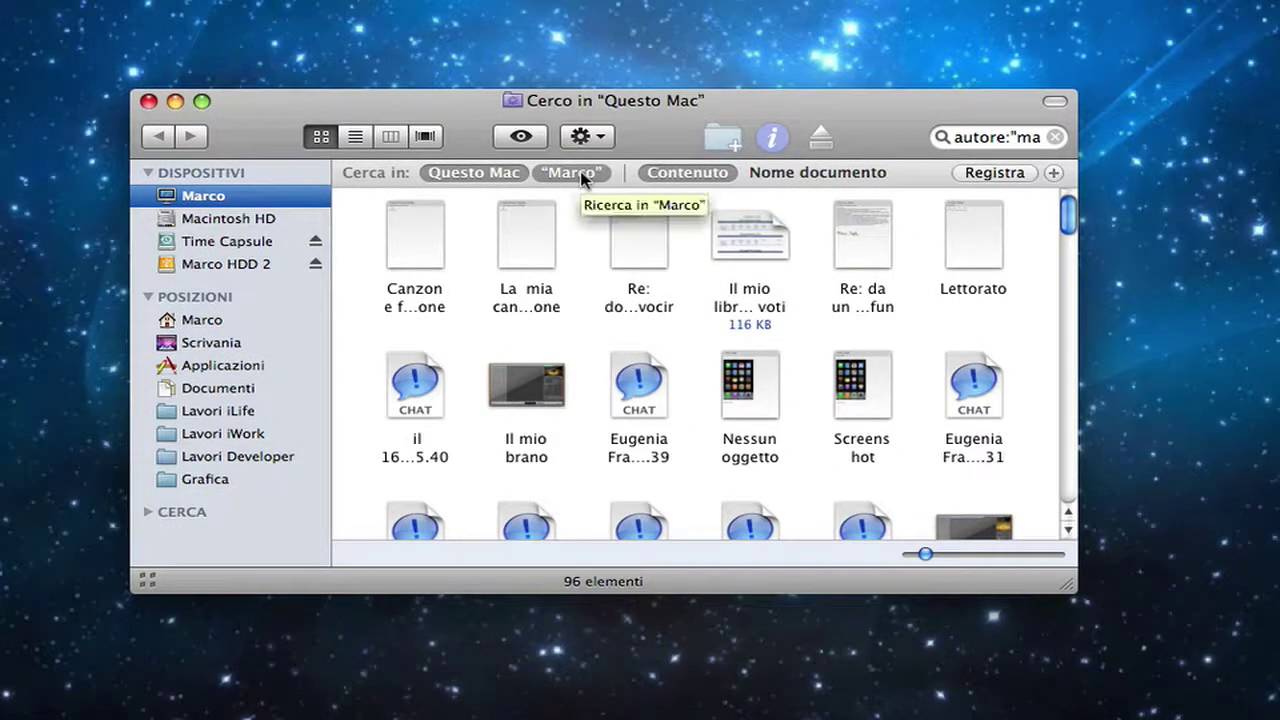
{"action": "left_click_drag", "start_coordinate": [459, 99], "coordinate": [464, 117]}
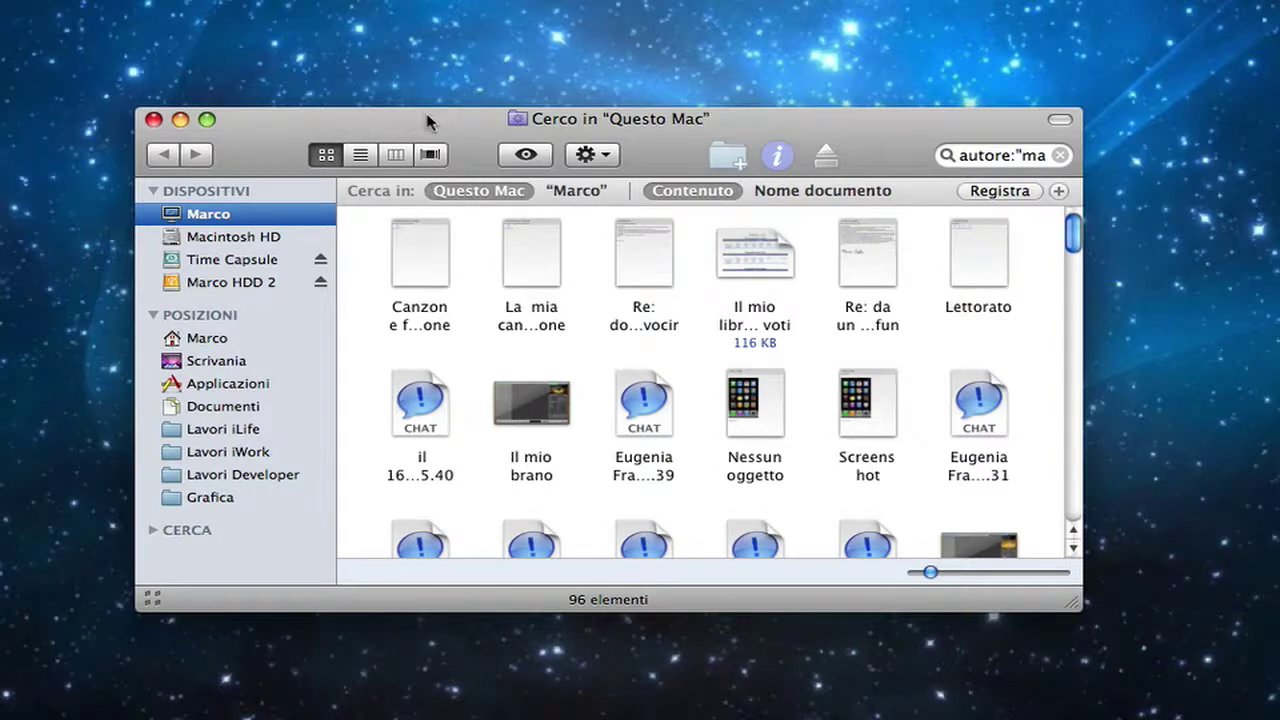
{"action": "left_click_drag", "start_coordinate": [428, 118], "coordinate": [423, 121]}
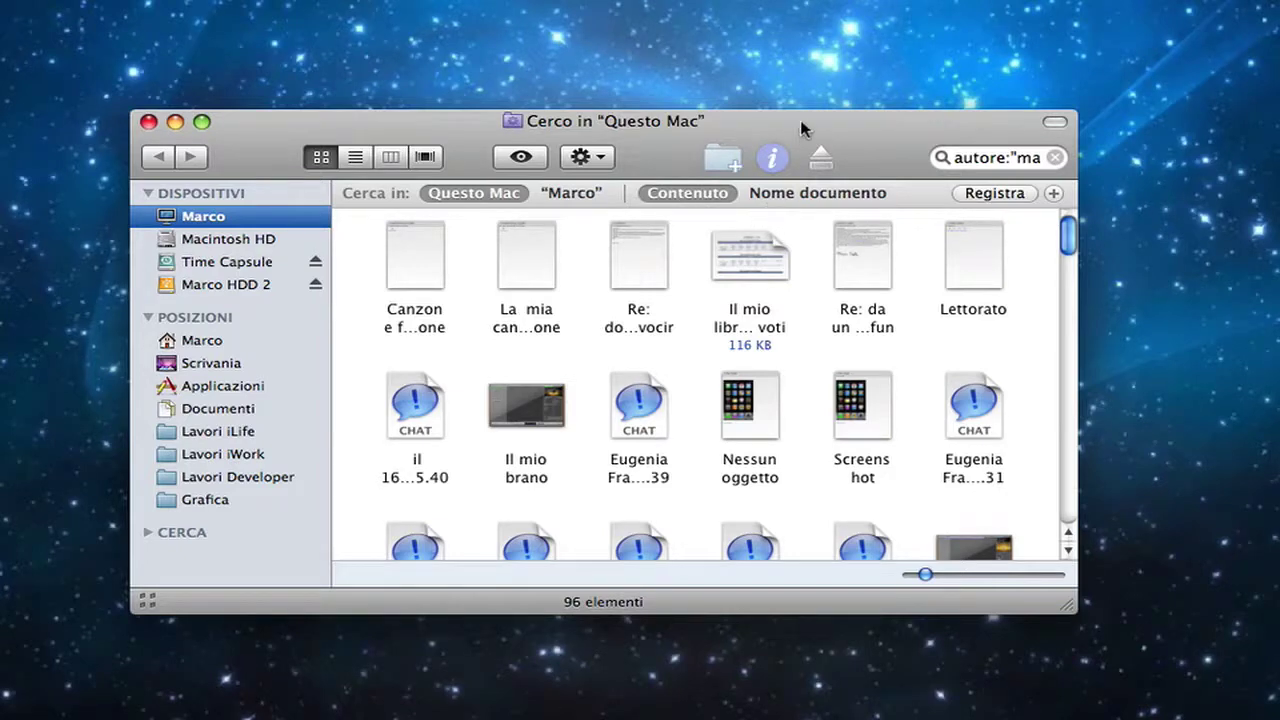
{"action": "left_click_drag", "start_coordinate": [801, 128], "coordinate": [790, 129]}
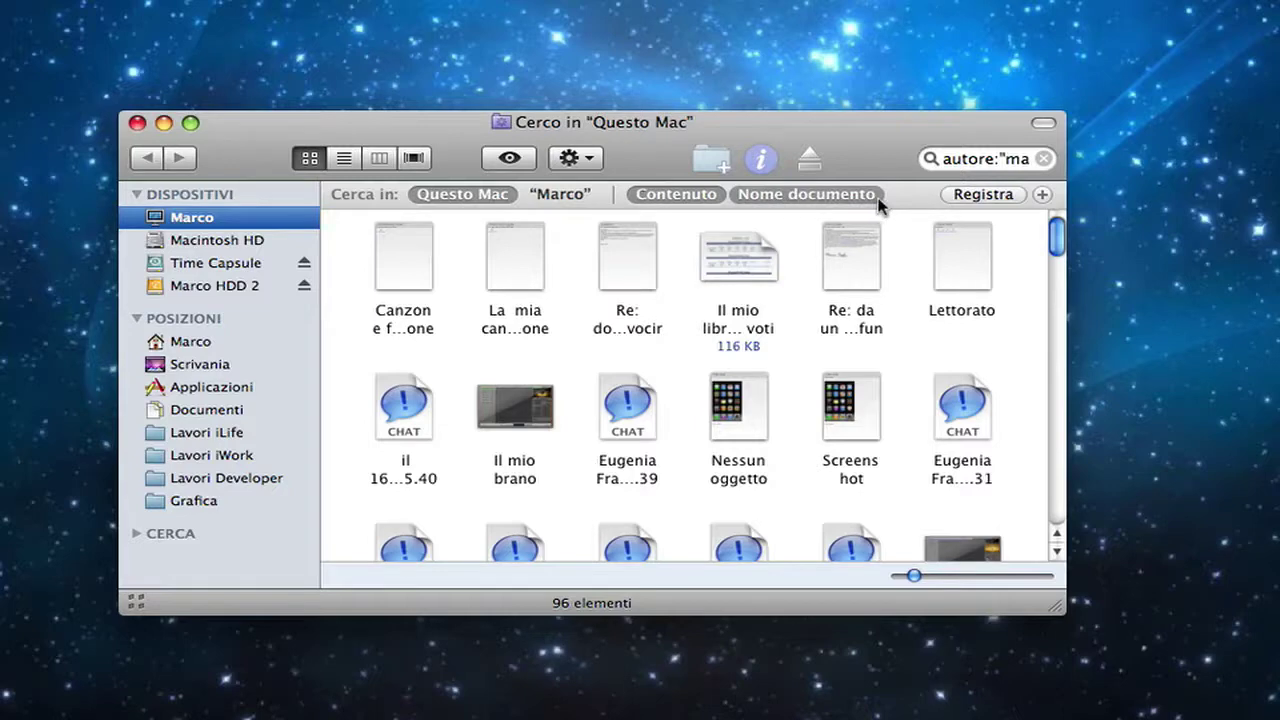
{"action": "left_click_drag", "start_coordinate": [880, 136], "coordinate": [840, 108]}
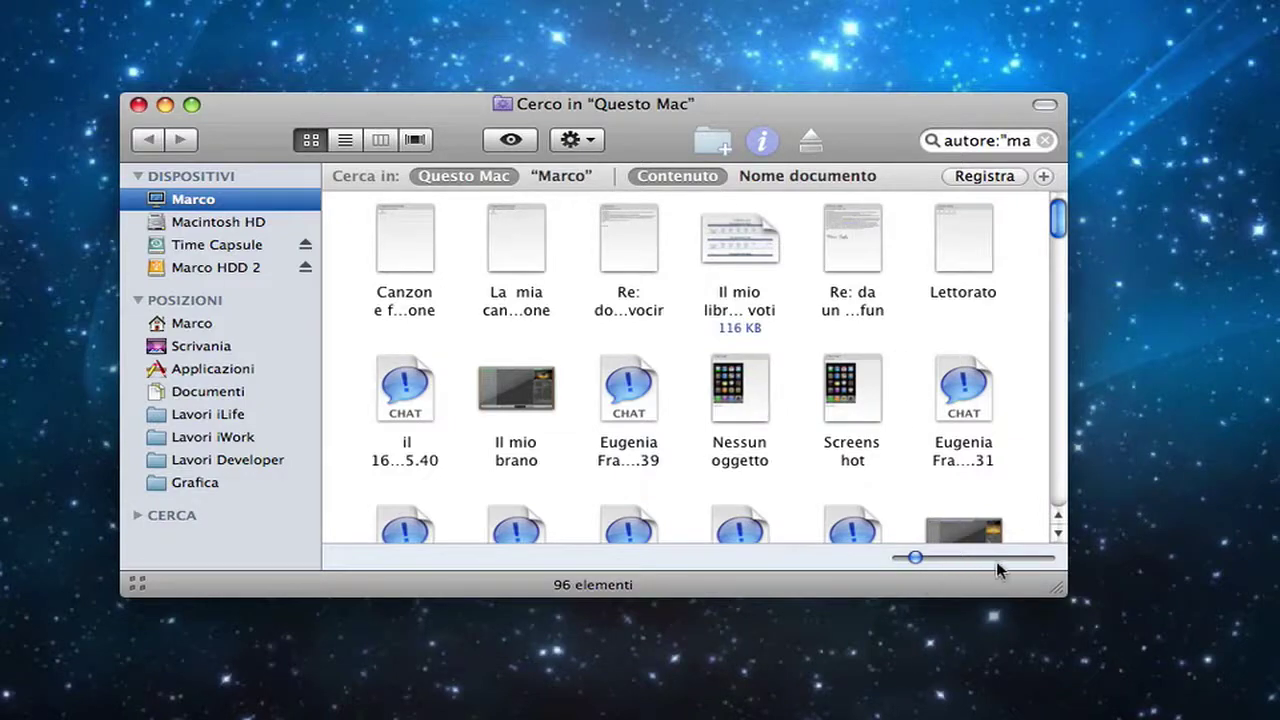
{"action": "mouse_move", "coordinate": [917, 563]}
{"action": "left_mouse_down"}
{"action": "mouse_move", "coordinate": [954, 565]}
{"action": "mouse_move", "coordinate": [913, 563]}
{"action": "left_mouse_up"}
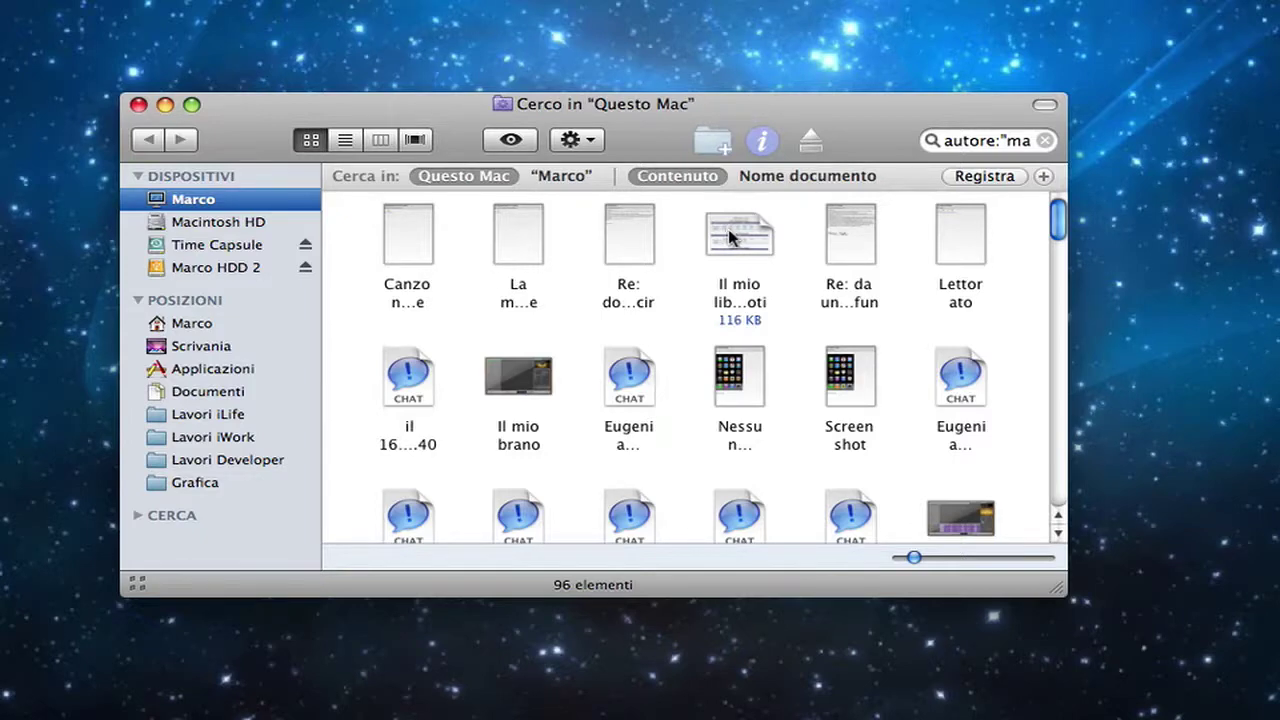
{"action": "left_click", "coordinate": [738, 246]}
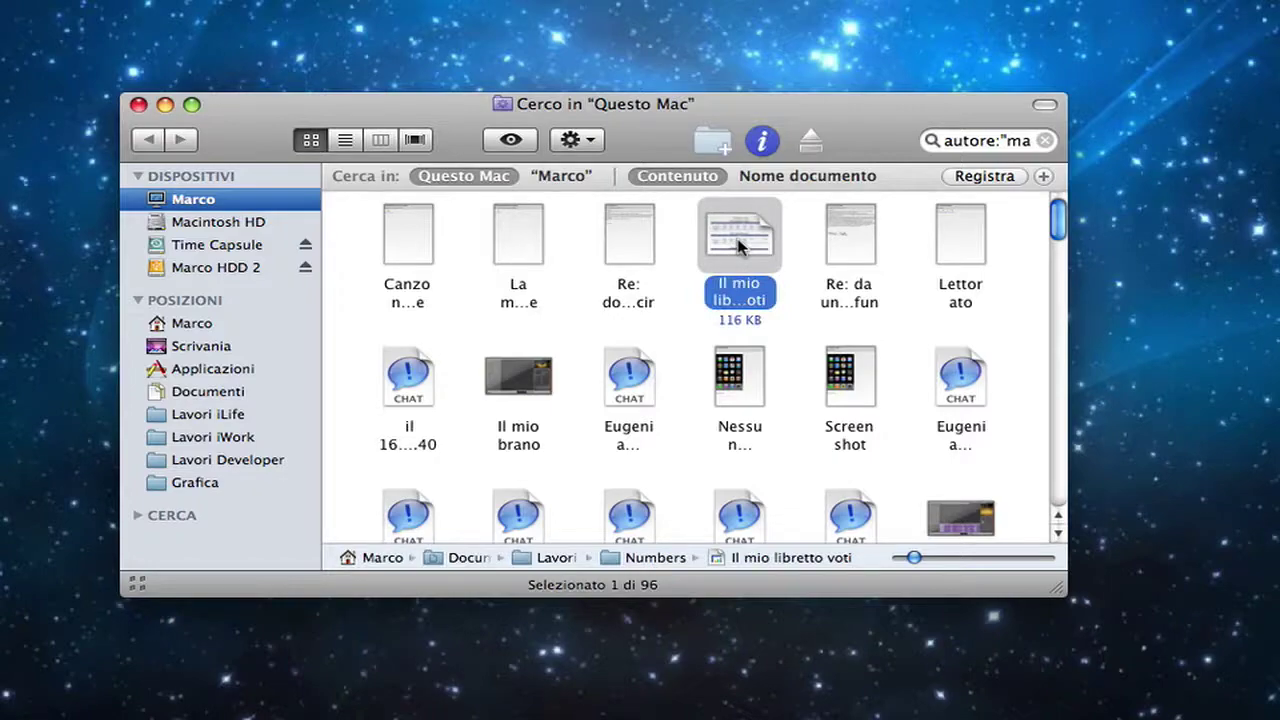
{"action": "key", "text": "space"}
{"action": "key", "text": "space"}
{"action": "key", "text": "space"}
{"action": "key", "text": "space"}
{"action": "left_click", "coordinate": [680, 244]}
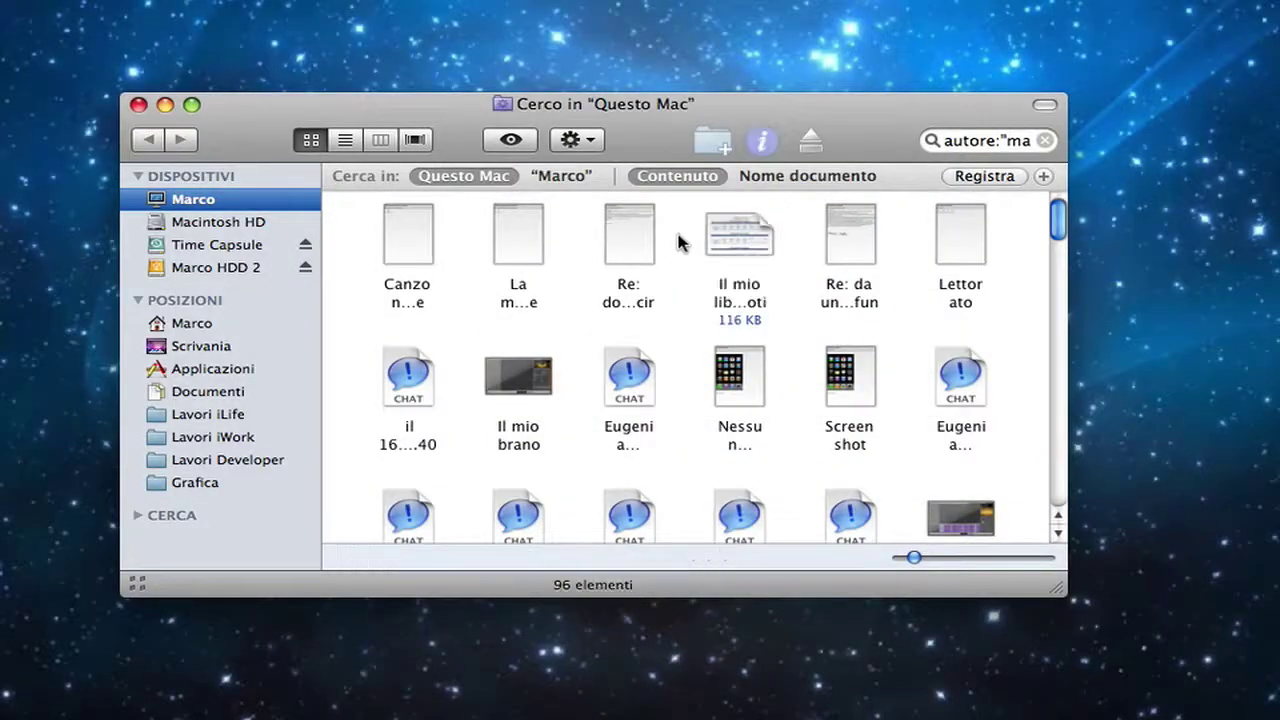
{"action": "left_click_drag", "start_coordinate": [646, 124], "coordinate": [658, 117]}
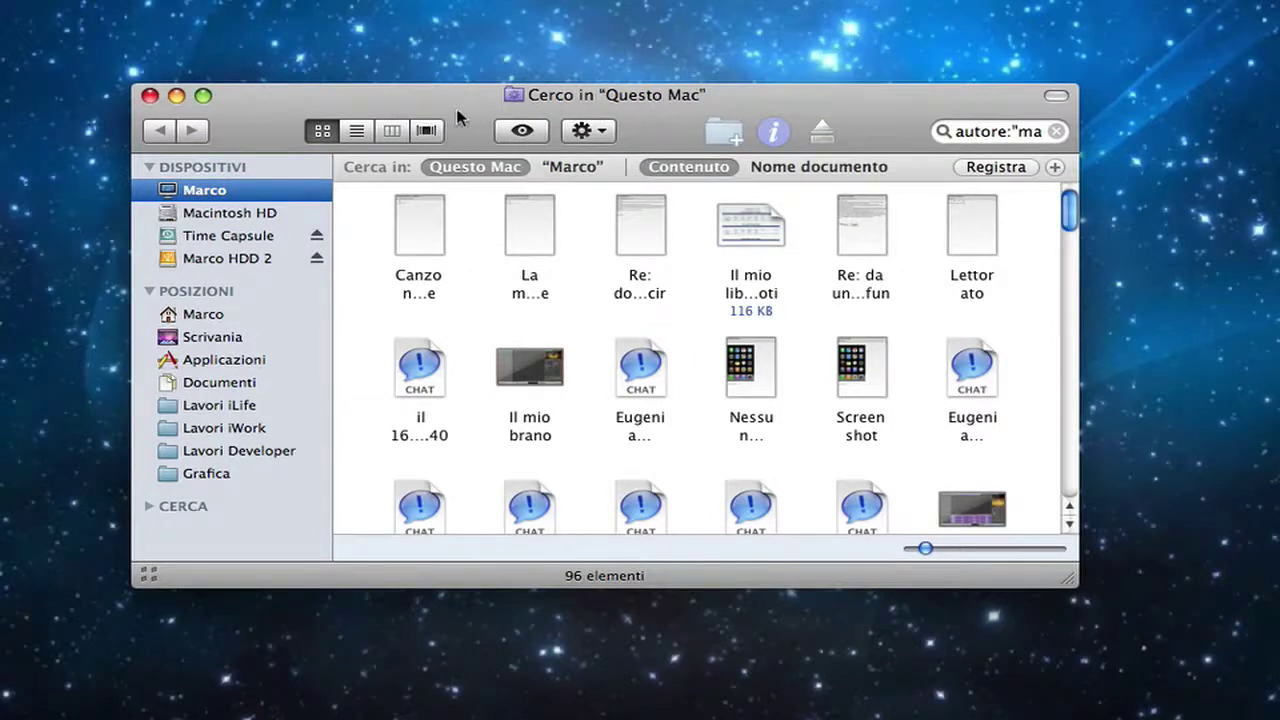
{"action": "left_click_drag", "start_coordinate": [463, 104], "coordinate": [466, 102]}
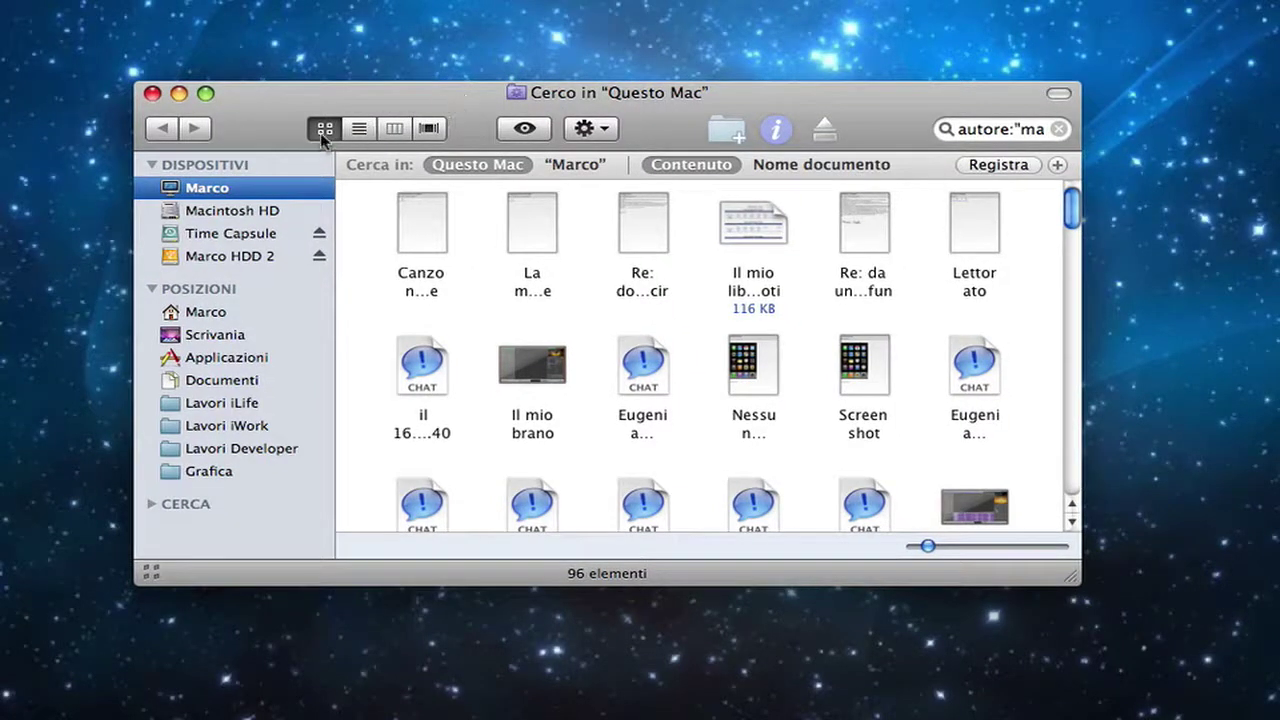
{"action": "mouse_move", "coordinate": [324, 137]}
{"action": "left_mouse_down"}
{"action": "mouse_move", "coordinate": [430, 136]}
{"action": "mouse_move", "coordinate": [324, 137]}
{"action": "left_mouse_up"}
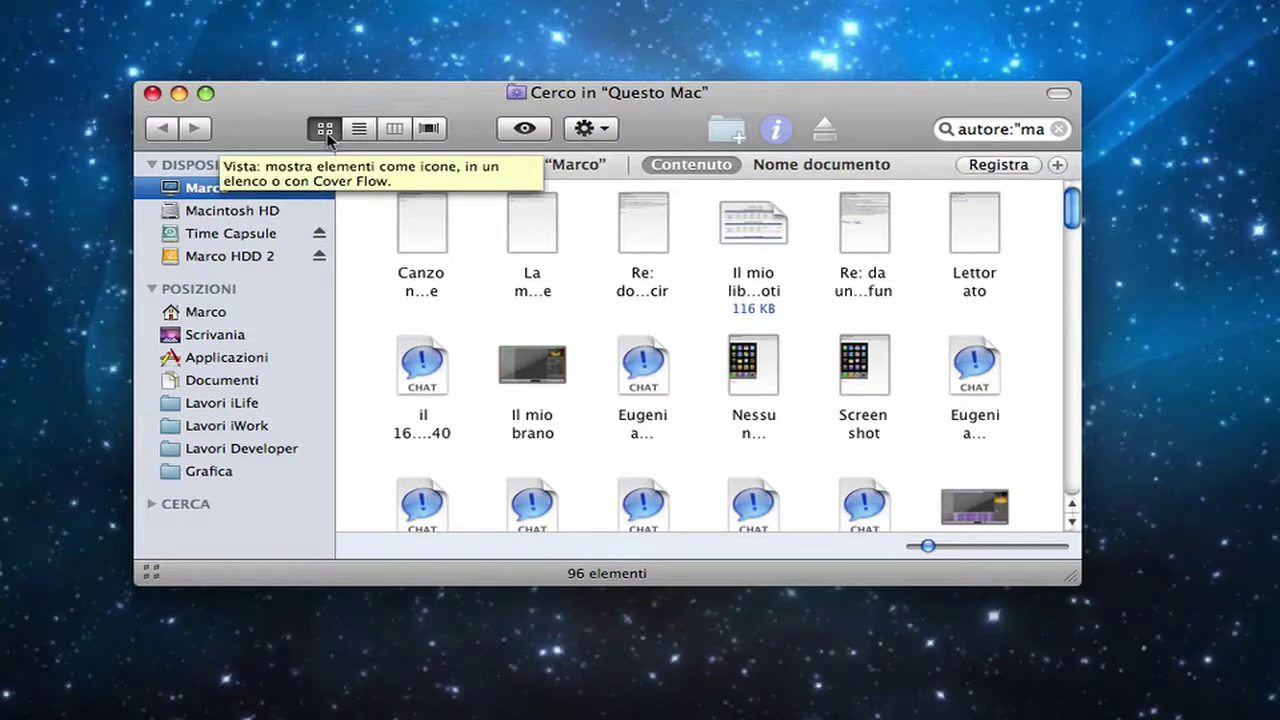
{"action": "left_click_drag", "start_coordinate": [459, 97], "coordinate": [458, 68]}
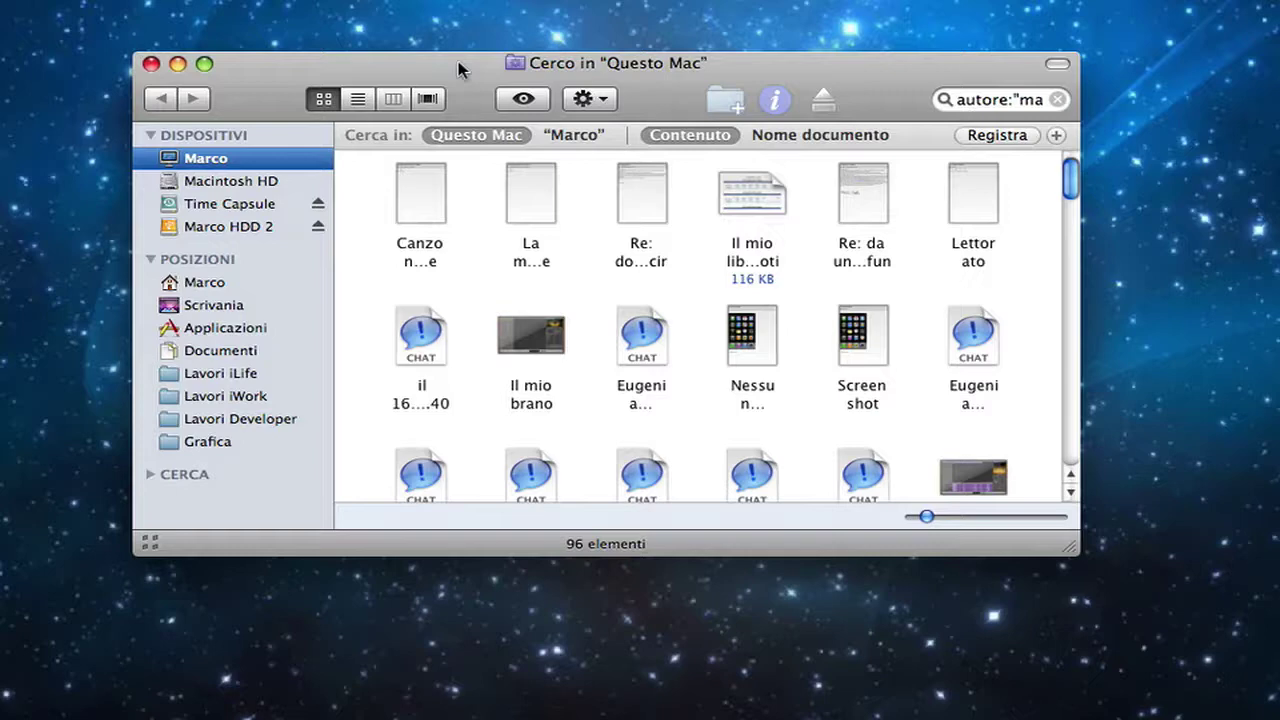
{"action": "left_click_drag", "start_coordinate": [457, 61], "coordinate": [457, 54]}
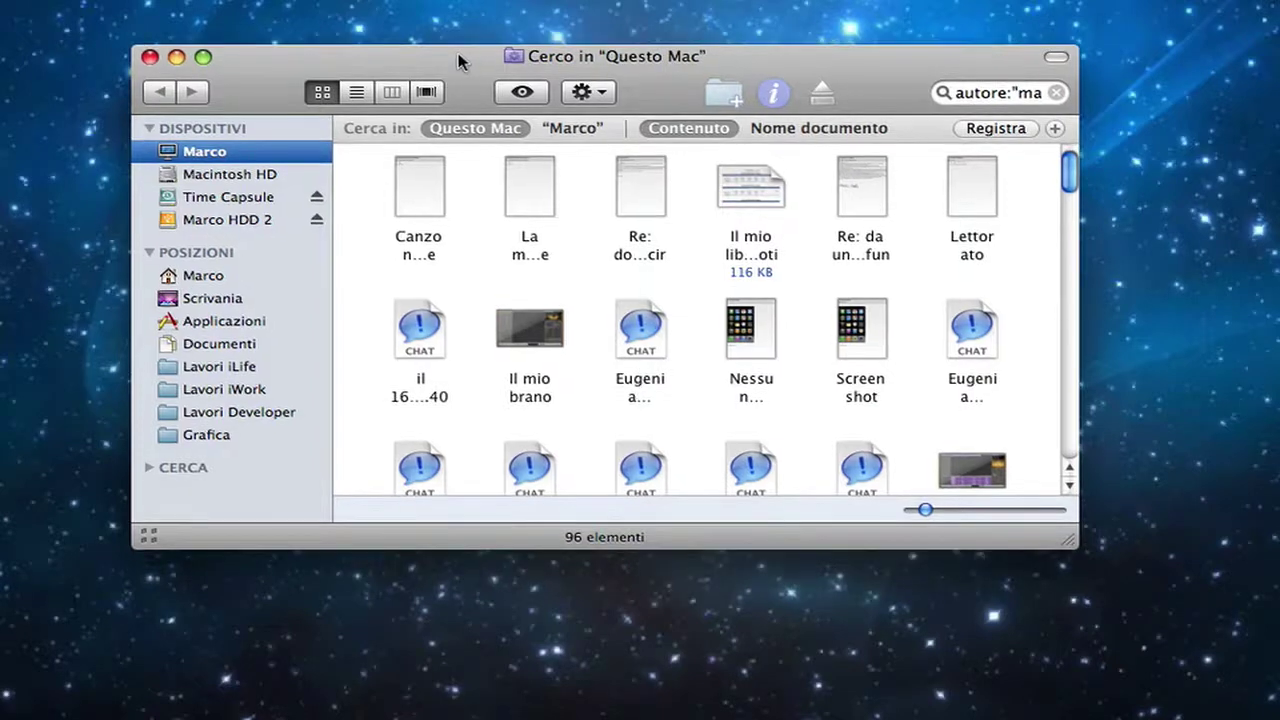
{"action": "left_click_drag", "start_coordinate": [458, 62], "coordinate": [453, 65]}
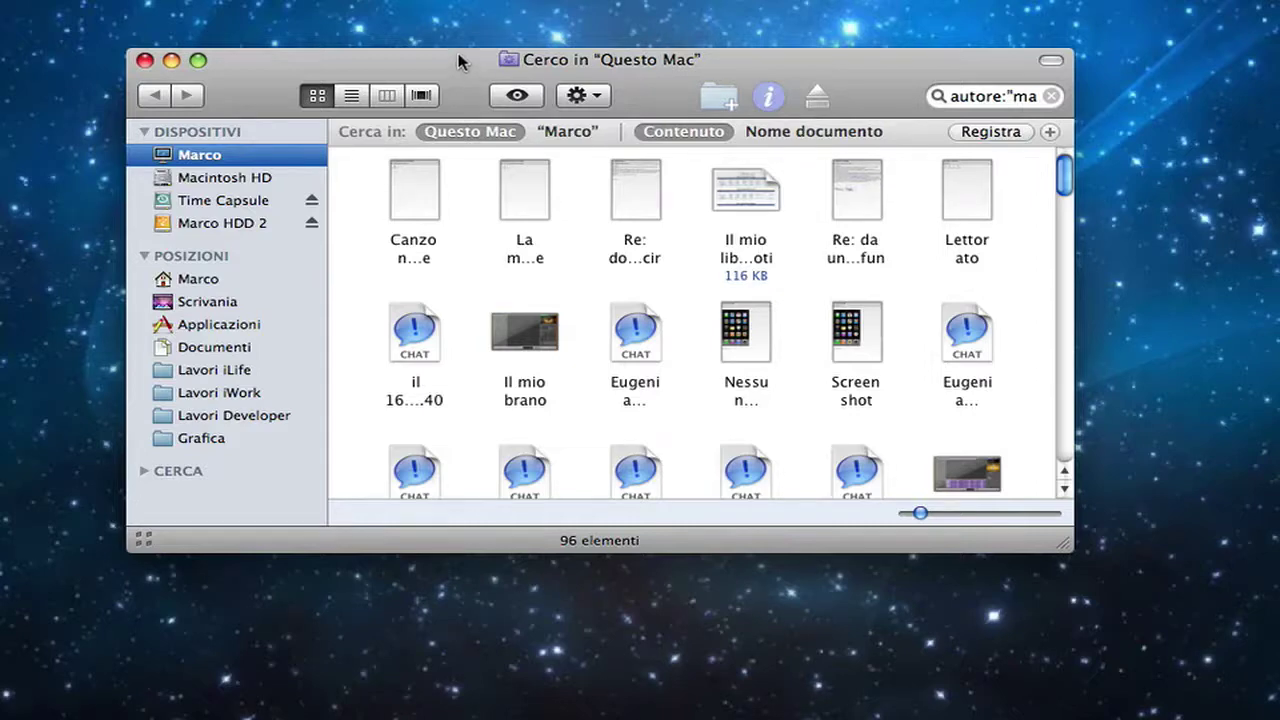
{"action": "left_click_drag", "start_coordinate": [459, 58], "coordinate": [457, 54]}
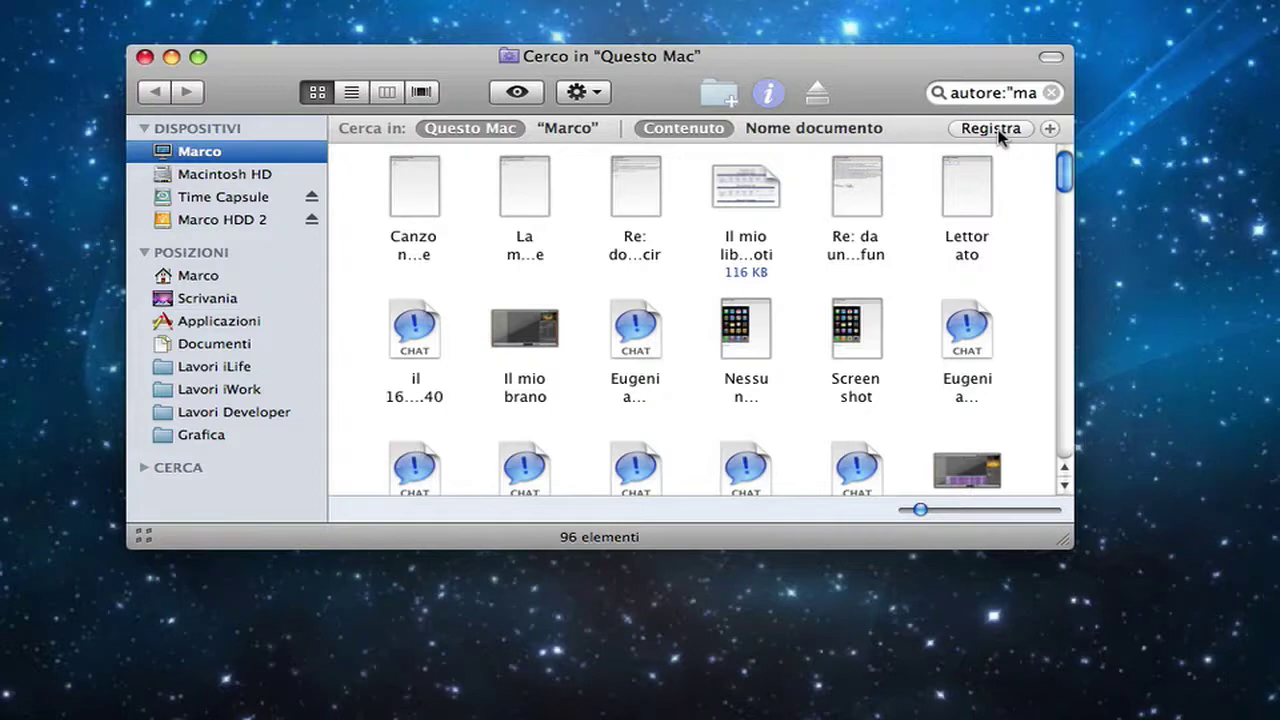
Step: Add a criterion row and choose Altro… from its attribute popup to list all attributes
{"action": "left_click", "coordinate": [1050, 130]}
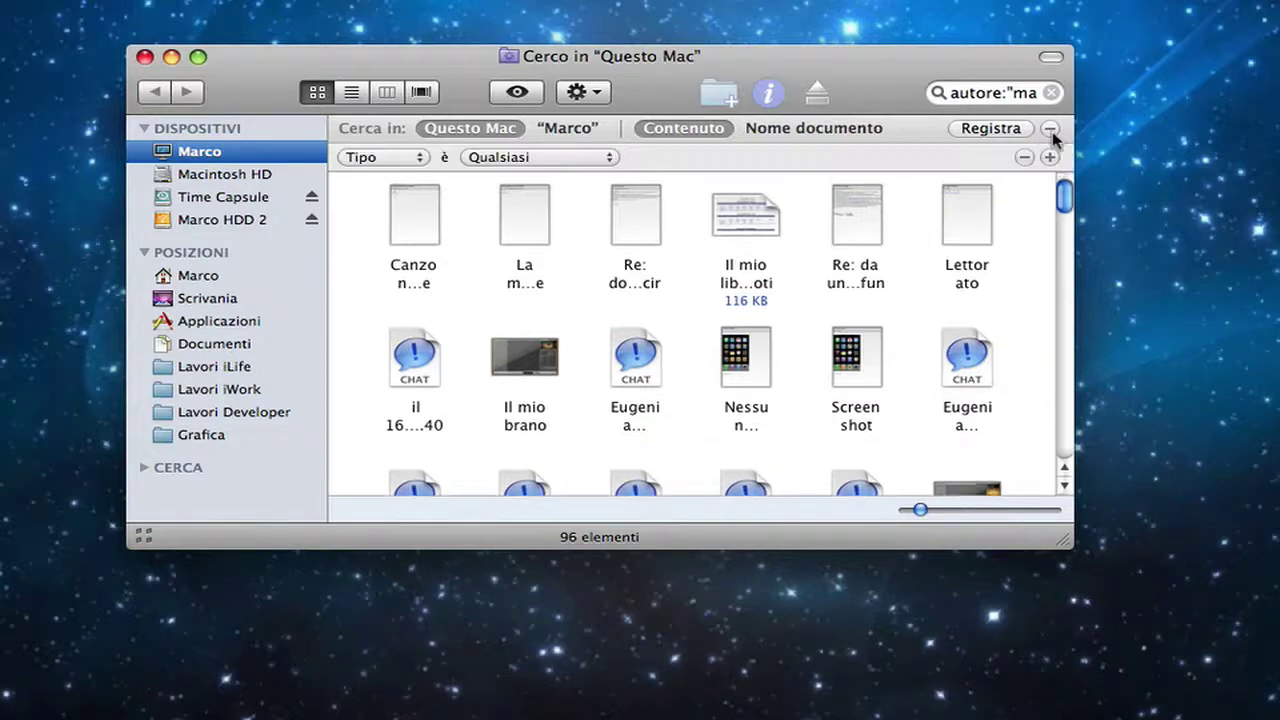
{"action": "left_click_drag", "start_coordinate": [854, 61], "coordinate": [799, 40]}
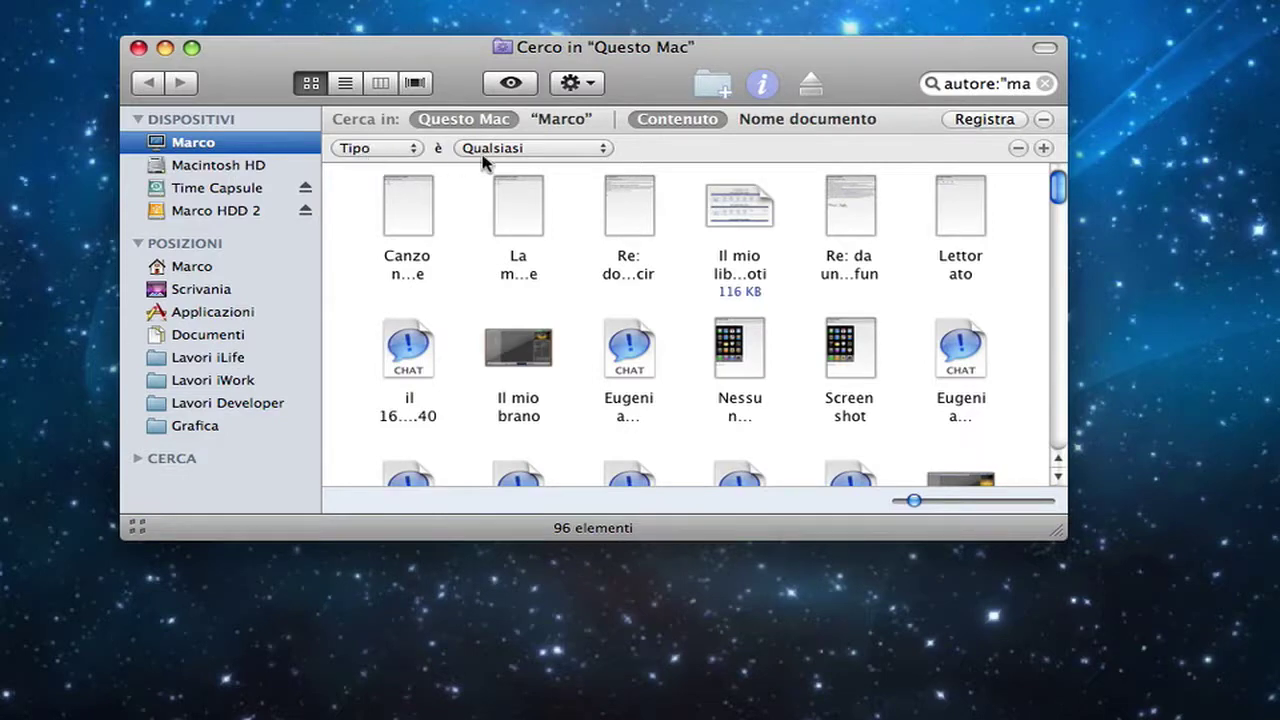
{"action": "left_click", "coordinate": [411, 152]}
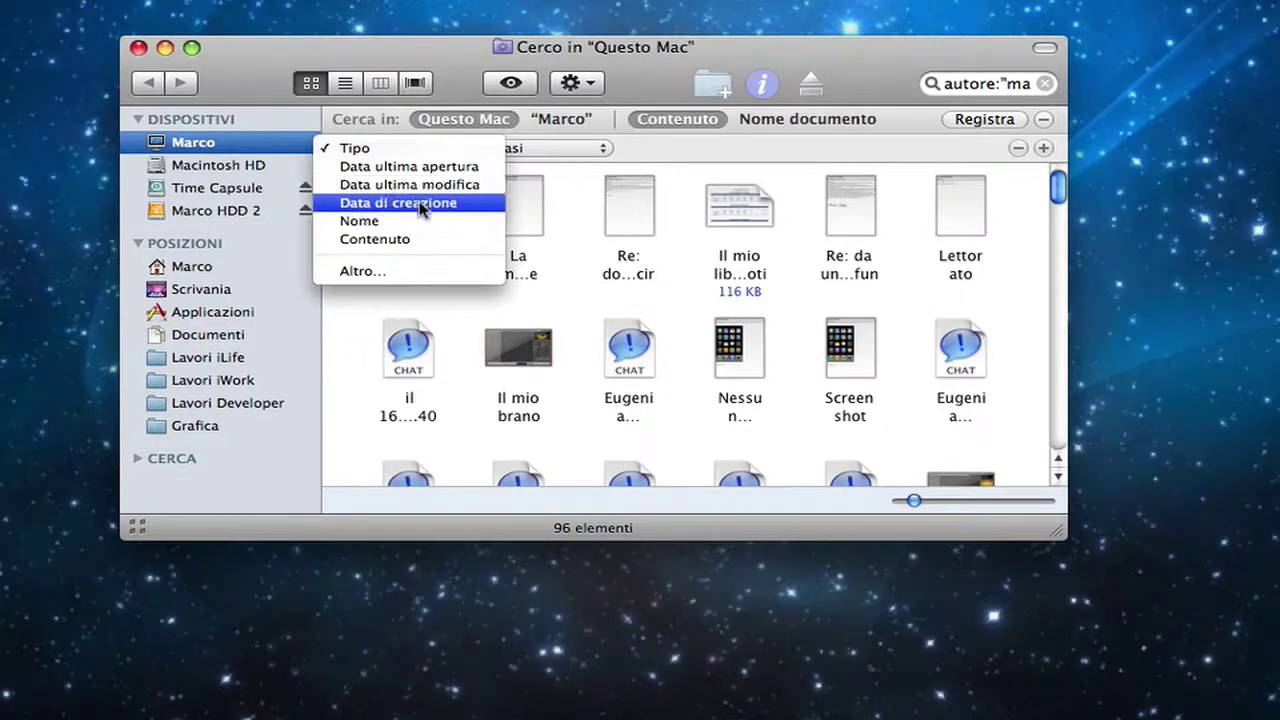
{"action": "left_click", "coordinate": [419, 272]}
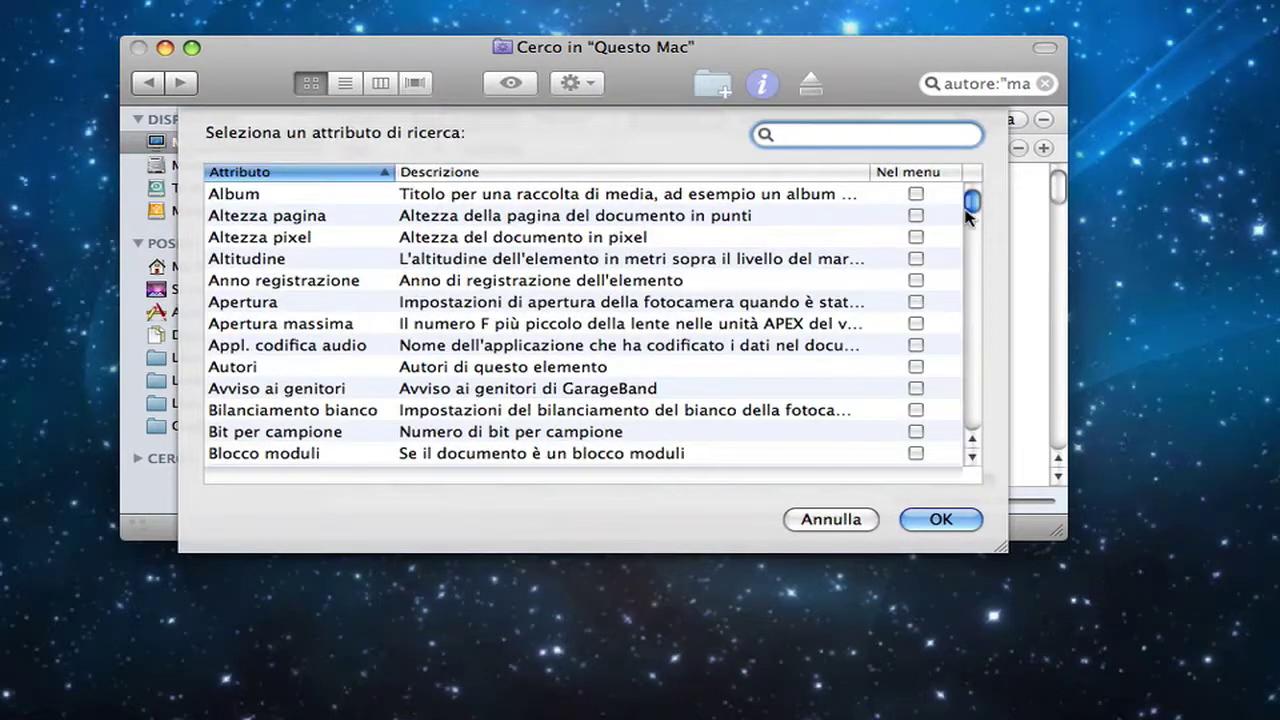
{"action": "left_click_drag", "start_coordinate": [971, 202], "coordinate": [974, 166]}
Step: Dismiss the attribute chooser, keep the criterion as Tipo è Qualsiasi, and reopen the attribute list
{"action": "left_click", "coordinate": [855, 521]}
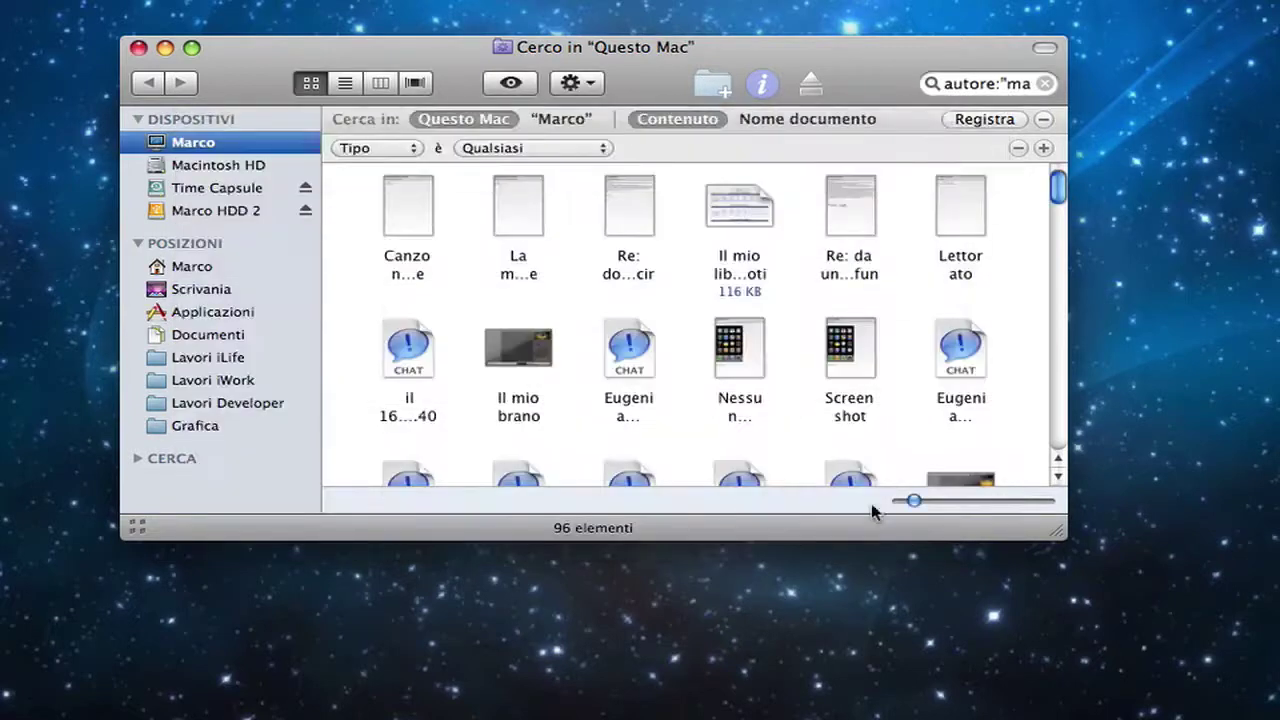
{"action": "left_click_drag", "start_coordinate": [740, 45], "coordinate": [741, 38]}
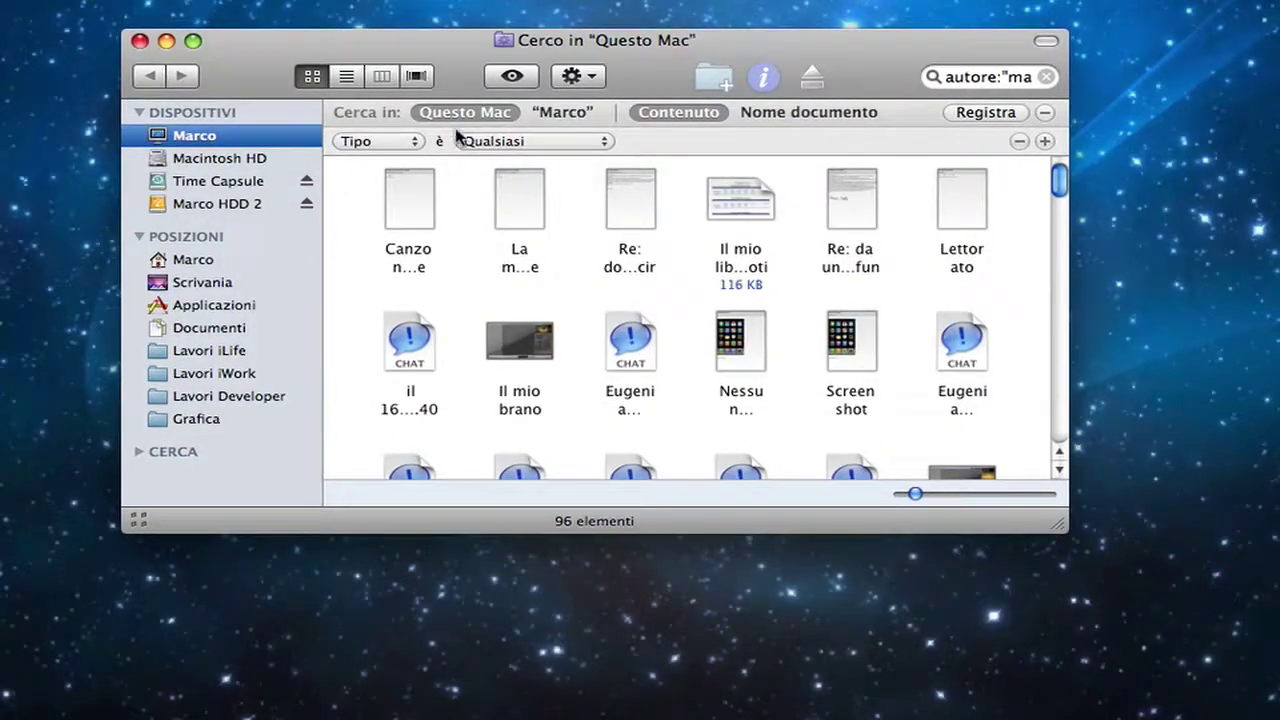
{"action": "left_click", "coordinate": [393, 142]}
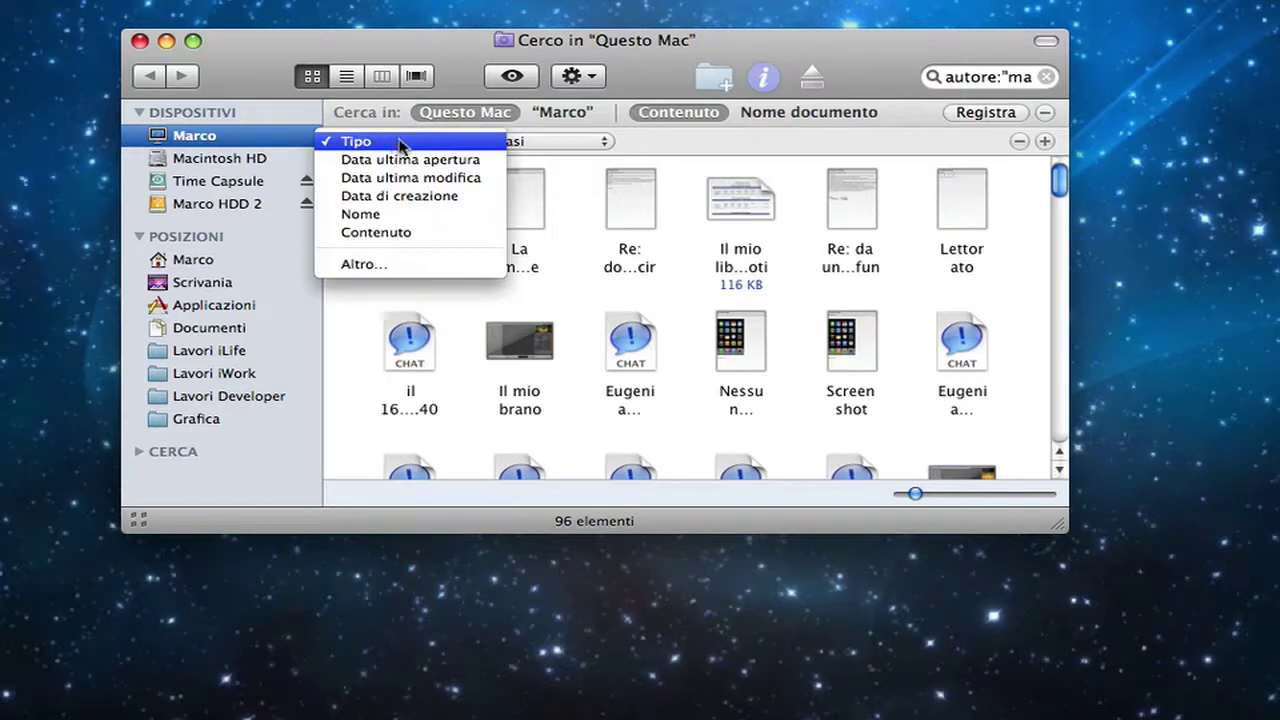
{"action": "left_click", "coordinate": [662, 150]}
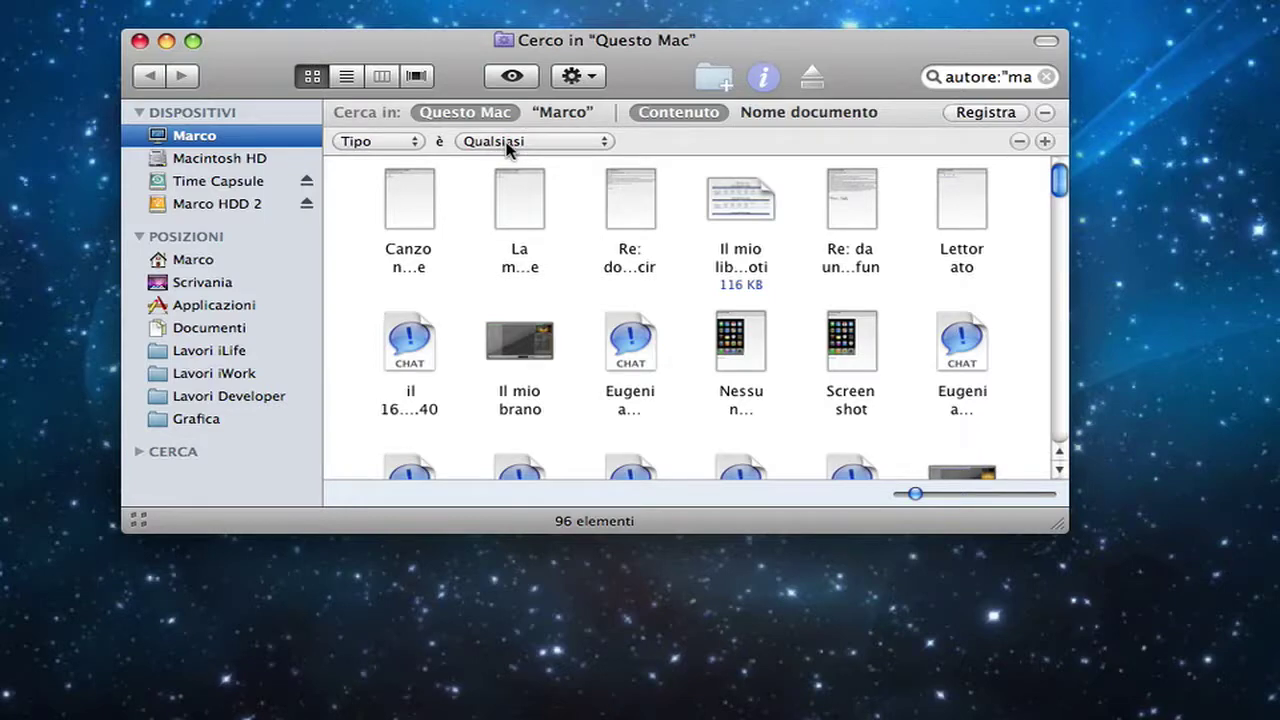
{"action": "left_click", "coordinate": [408, 147]}
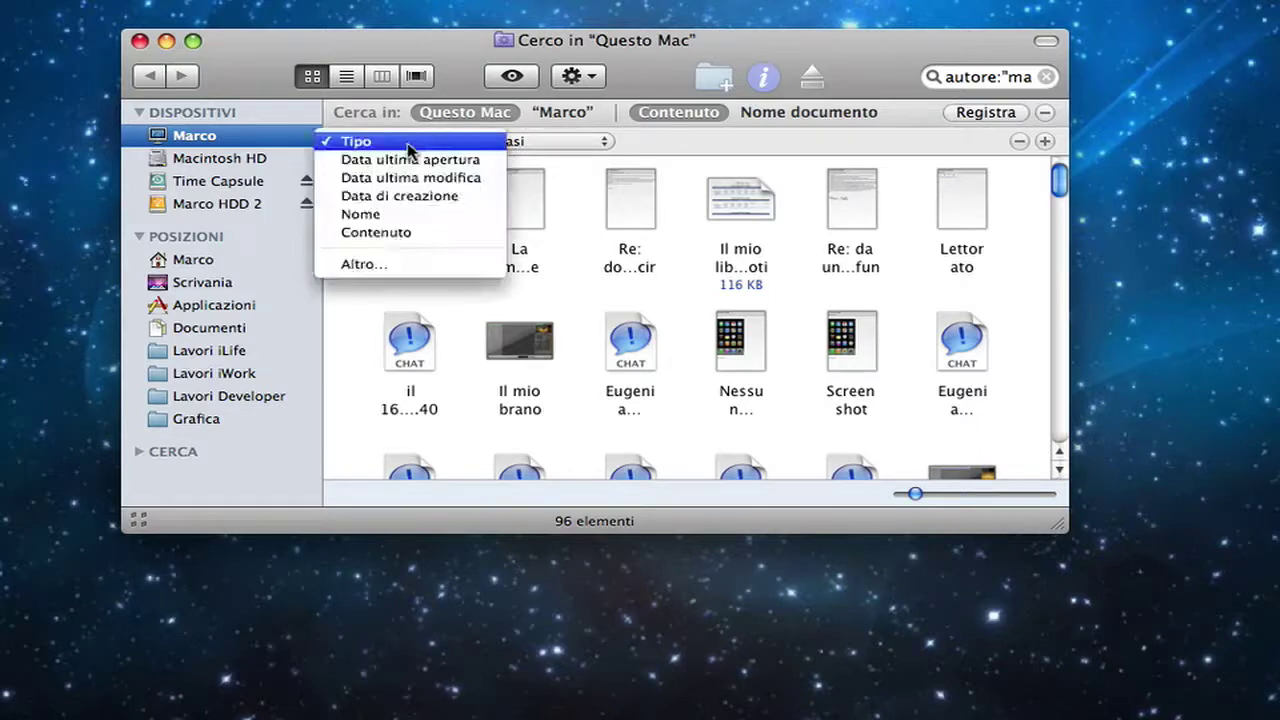
{"action": "left_click", "coordinate": [408, 145]}
{"action": "left_click", "coordinate": [514, 146]}
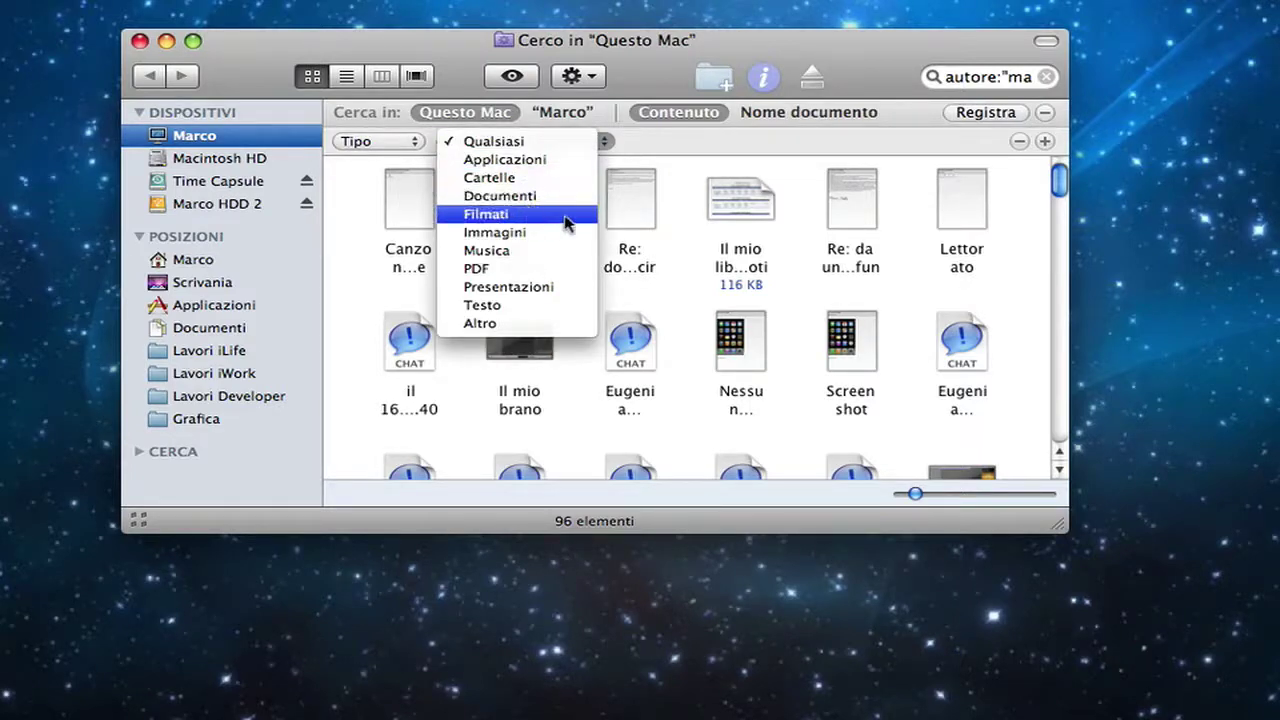
{"action": "left_click", "coordinate": [710, 152]}
{"action": "left_click", "coordinate": [417, 146]}
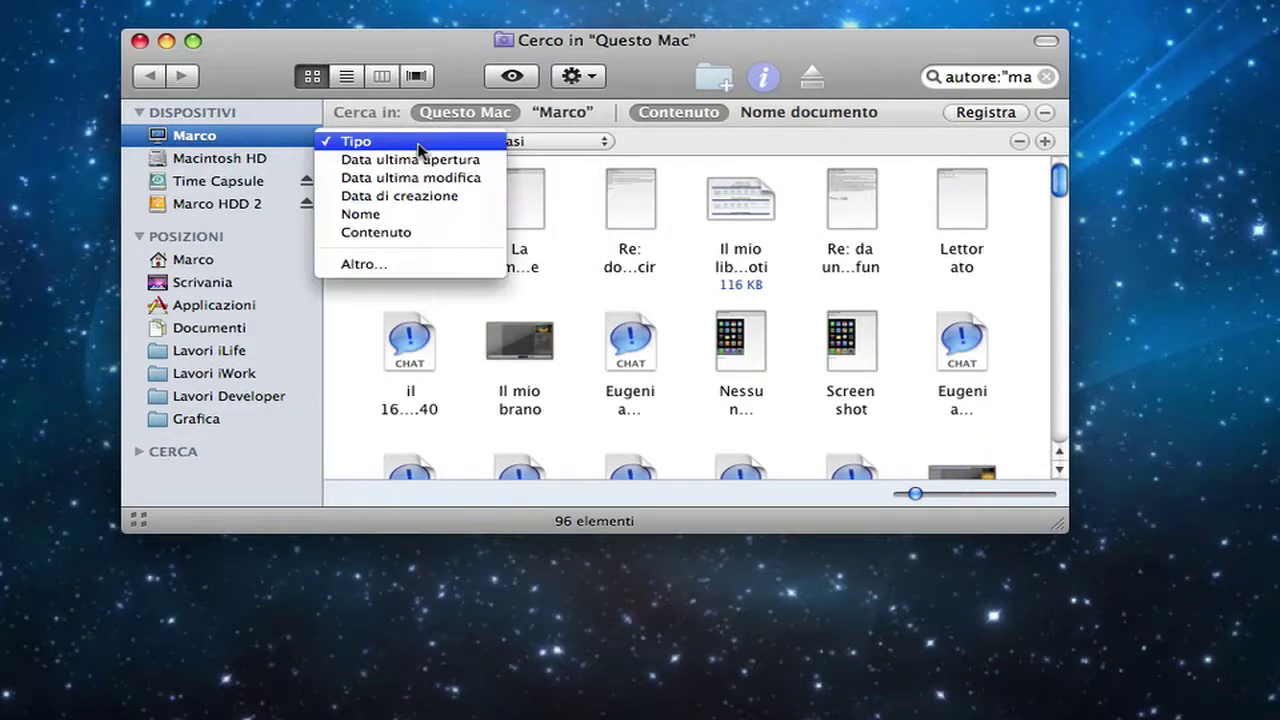
Step: Change the criterion to Data ultima apertura negli ultimi … giorni
{"action": "left_click", "coordinate": [418, 162]}
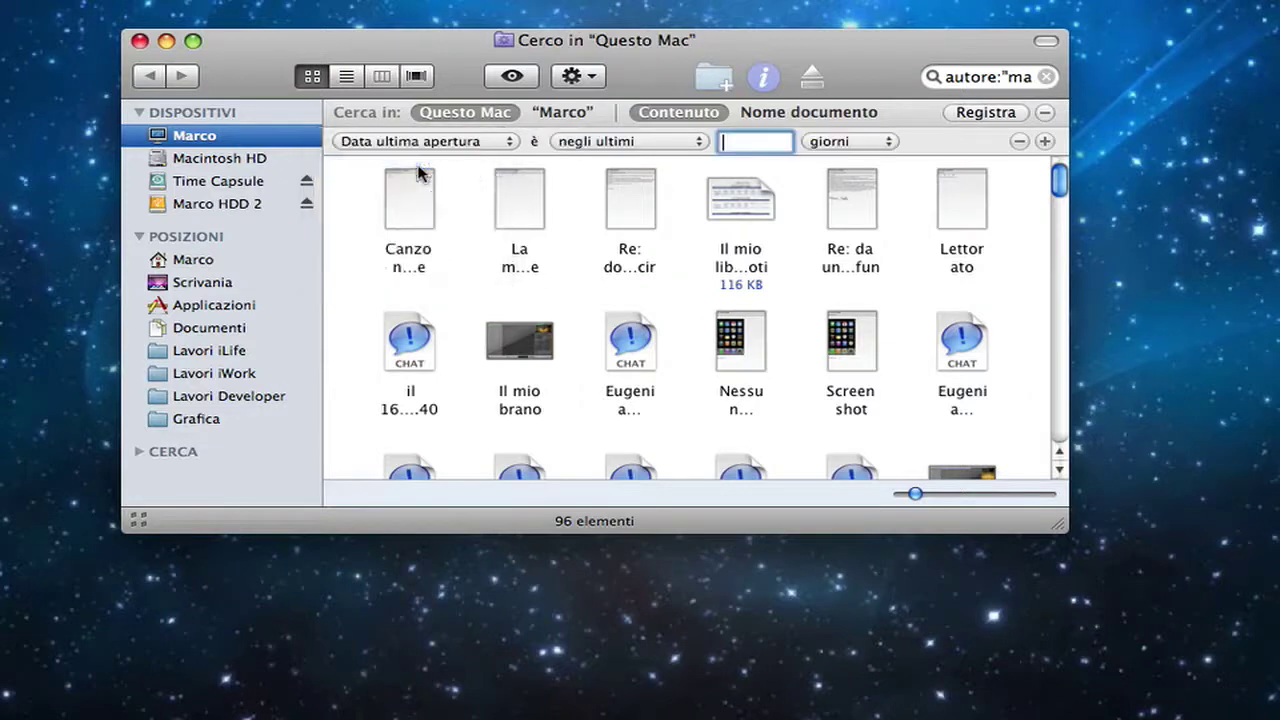
{"action": "left_click", "coordinate": [582, 145]}
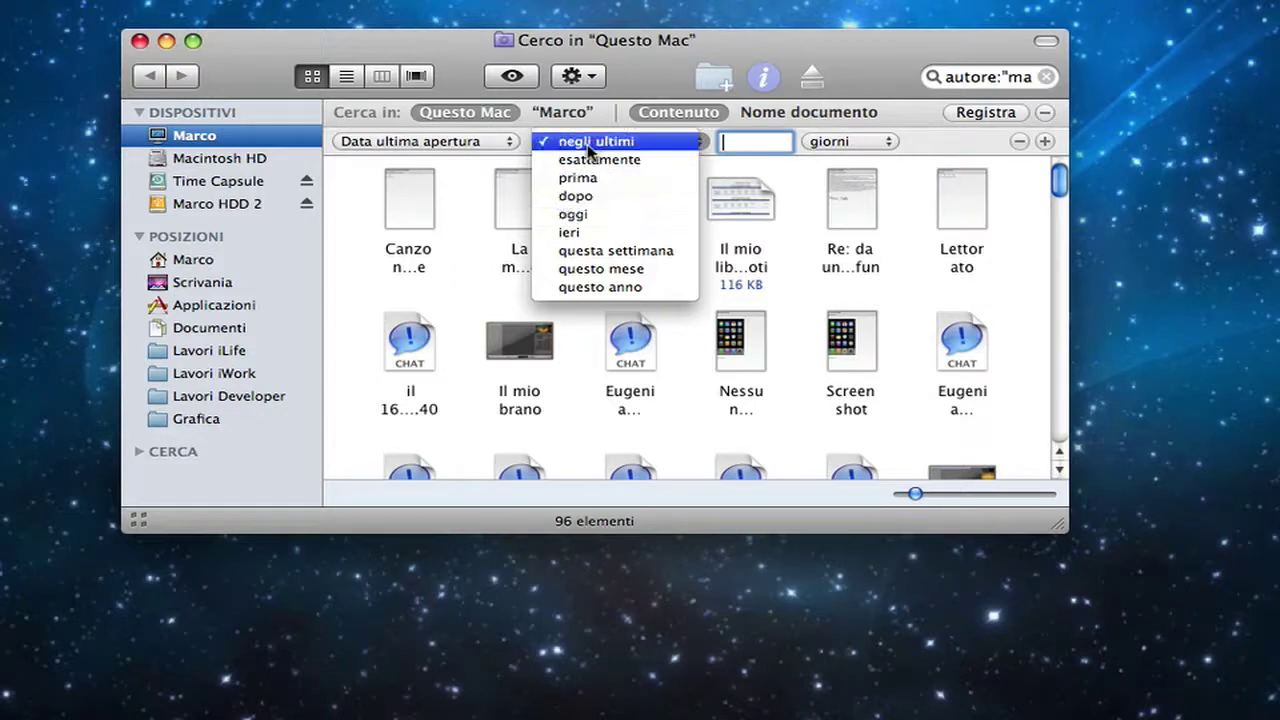
{"action": "left_click", "coordinate": [590, 142]}
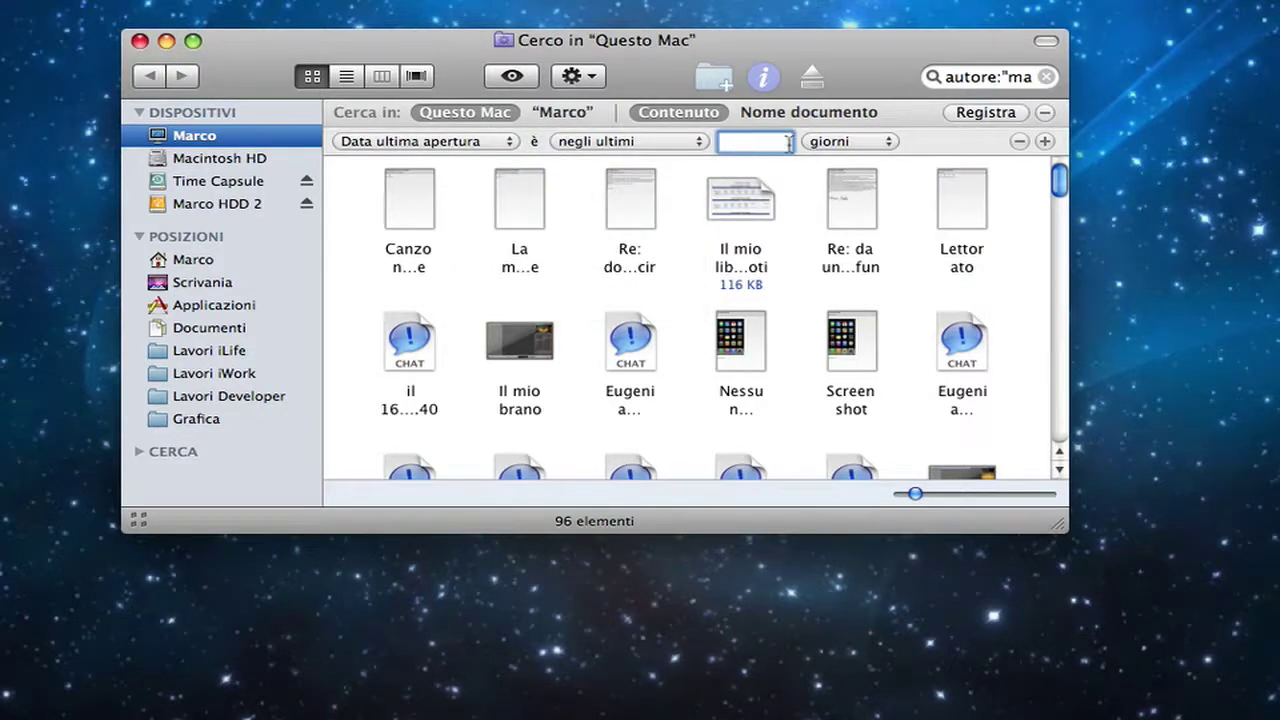
{"action": "left_click", "coordinate": [834, 142]}
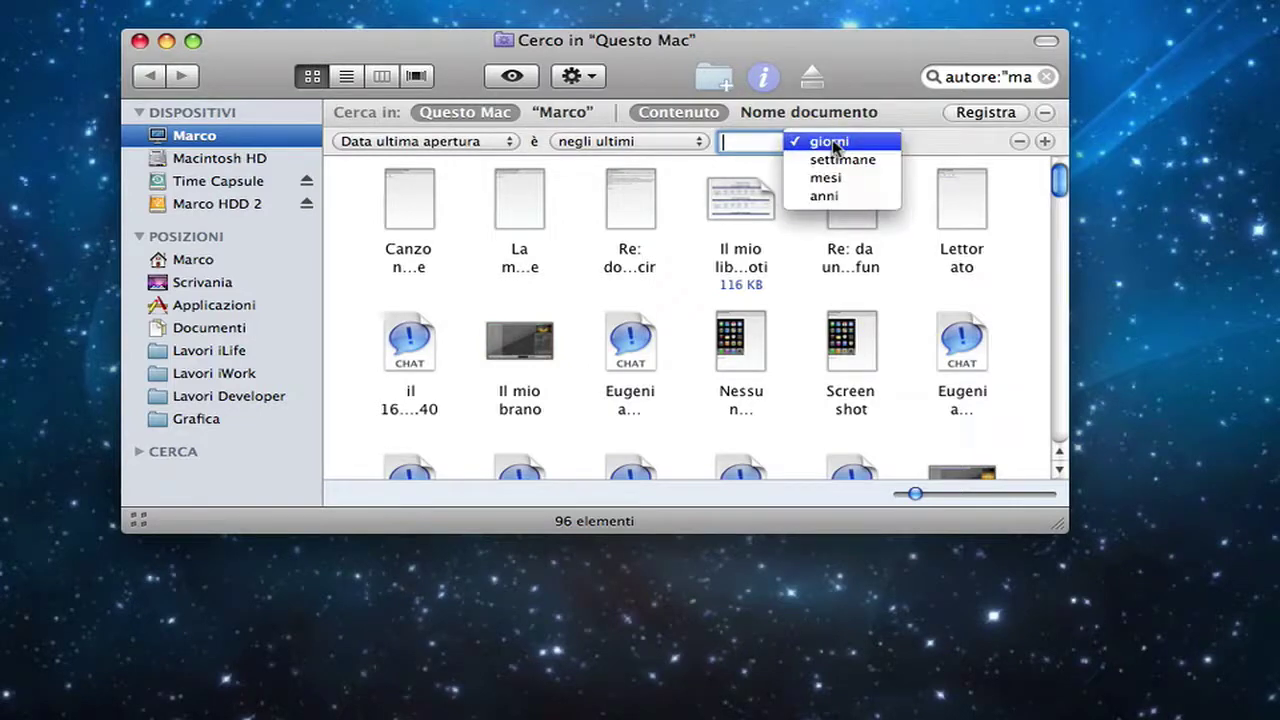
{"action": "left_click", "coordinate": [912, 150]}
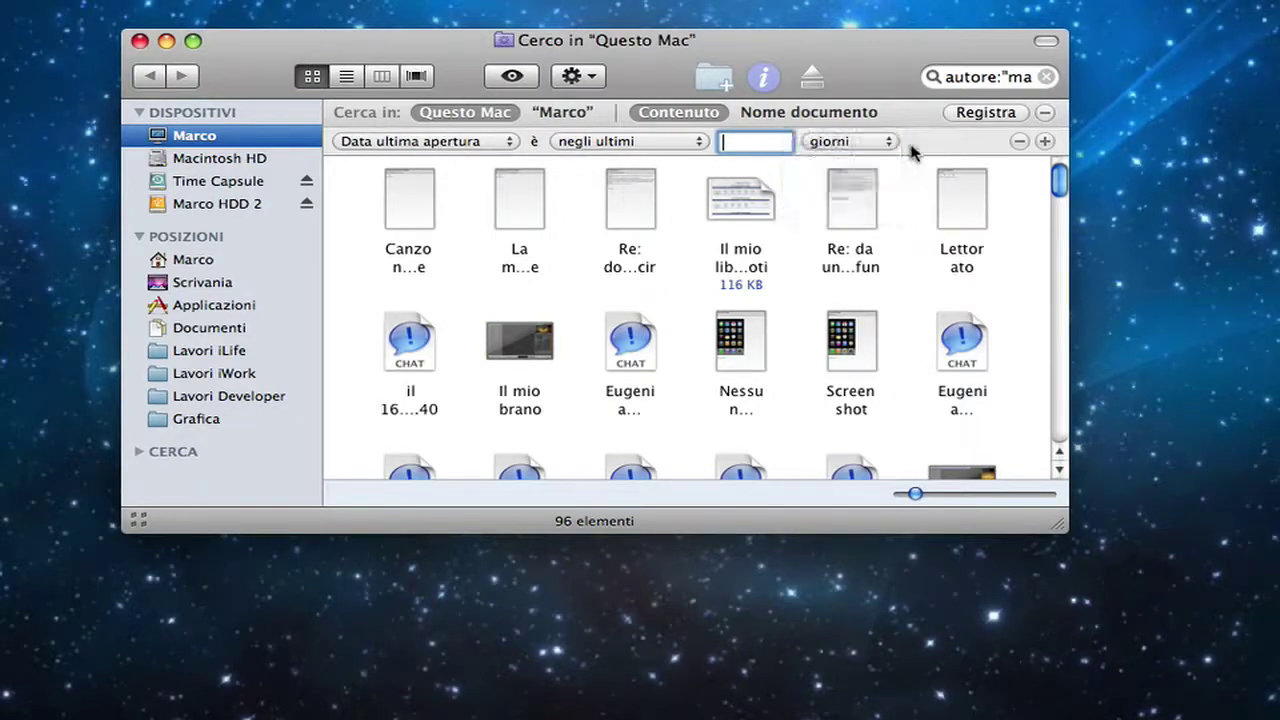
Step: Recheck the negli ultimi and giorni options, then add a second Tipo criterion row
{"action": "left_click", "coordinate": [678, 145]}
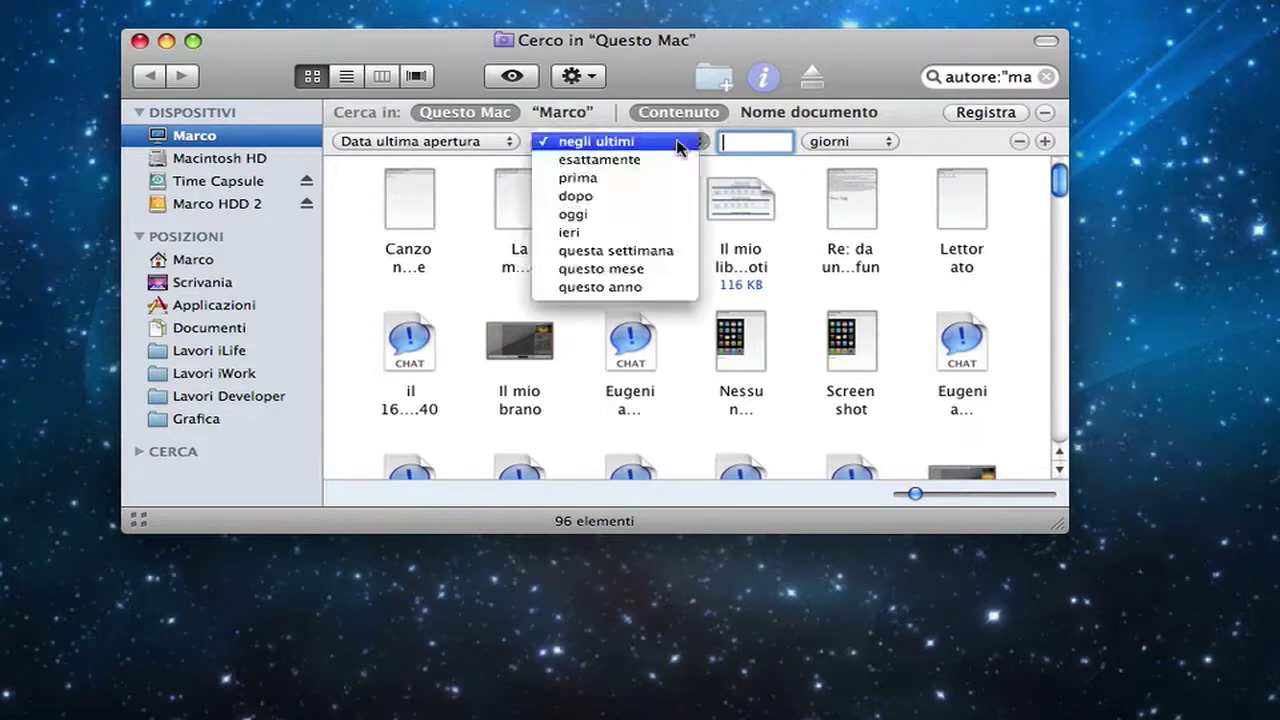
{"action": "left_click", "coordinate": [678, 145]}
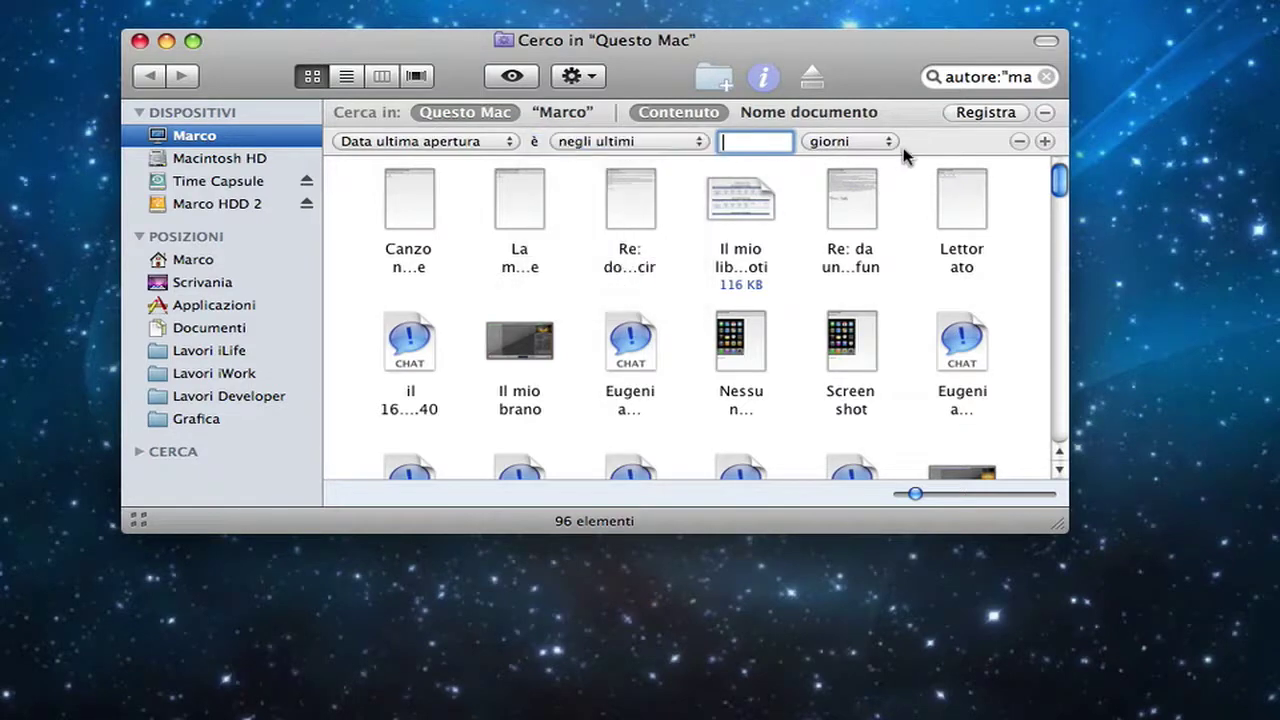
{"action": "left_click", "coordinate": [868, 145]}
{"action": "left_click", "coordinate": [862, 144]}
{"action": "left_click", "coordinate": [861, 145]}
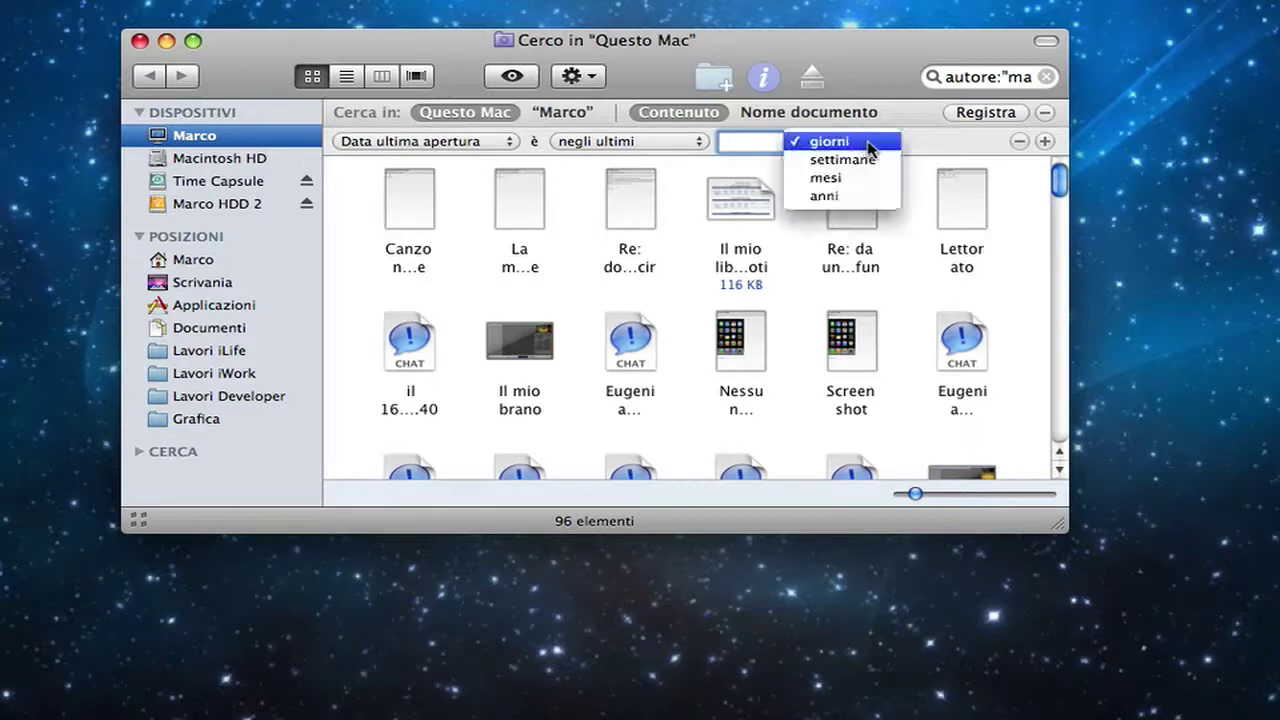
{"action": "left_click", "coordinate": [925, 150]}
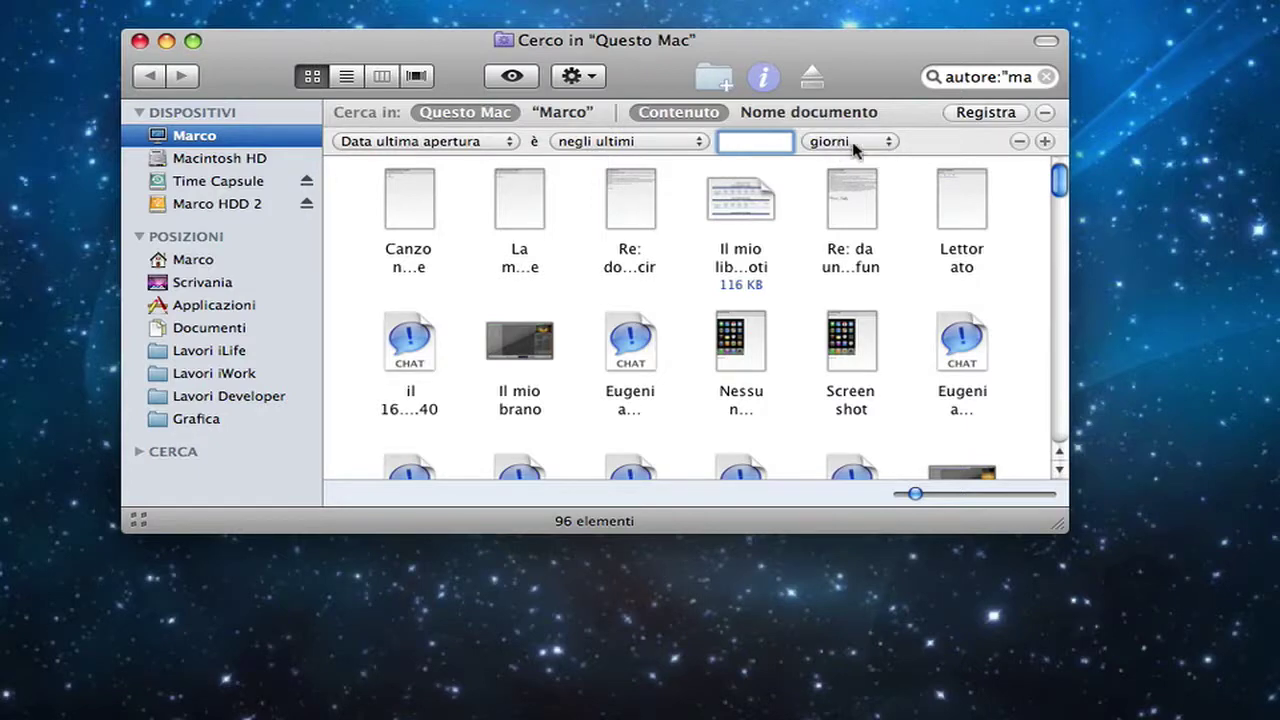
{"action": "left_click", "coordinate": [1045, 142]}
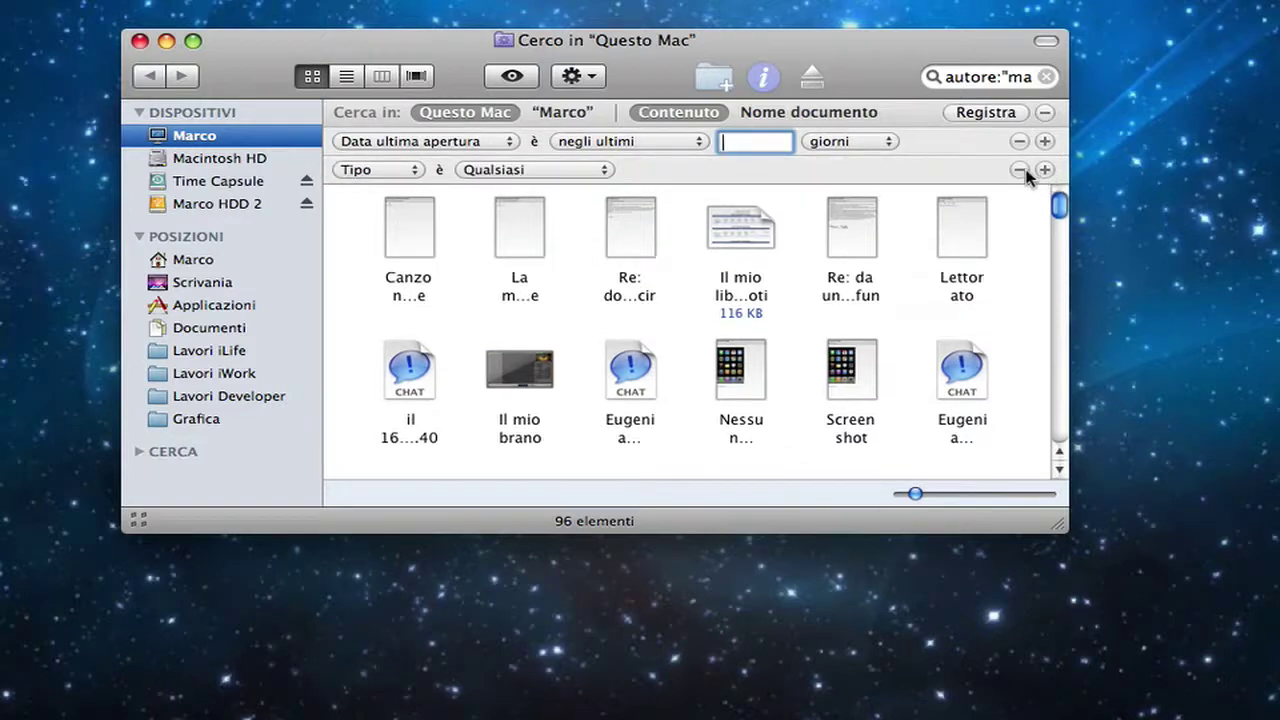
Step: Delete the Tipo and Data ultima apertura criteria rows, keeping just the author search's 96 items
{"action": "left_click", "coordinate": [1019, 170]}
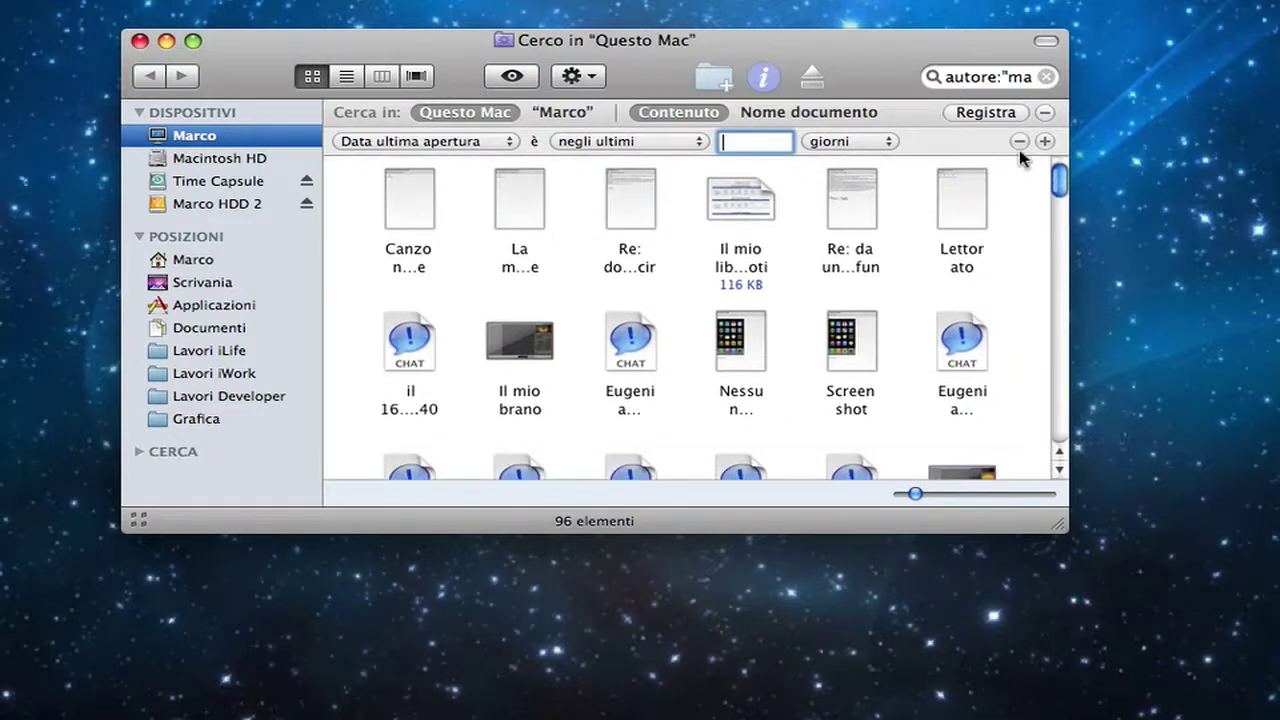
{"action": "left_click", "coordinate": [1019, 142]}
{"action": "left_click_drag", "start_coordinate": [860, 43], "coordinate": [836, 39]}
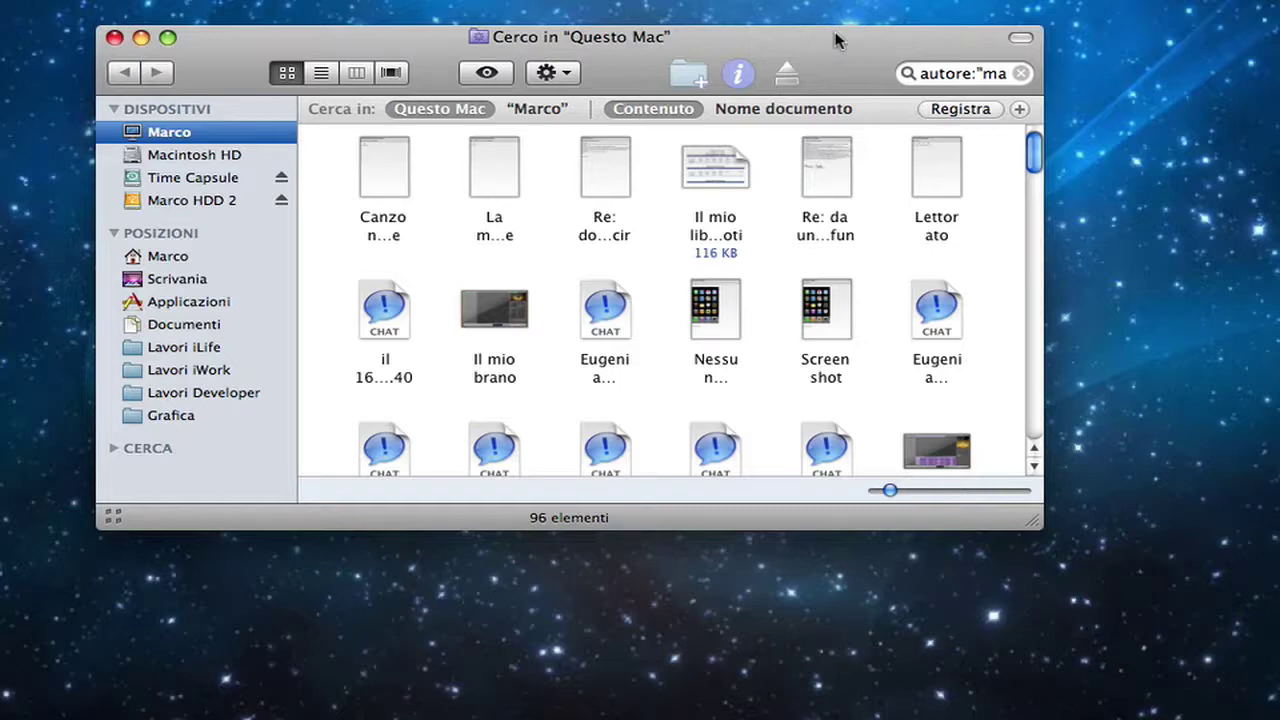
{"action": "left_click_drag", "start_coordinate": [835, 31], "coordinate": [876, 86]}
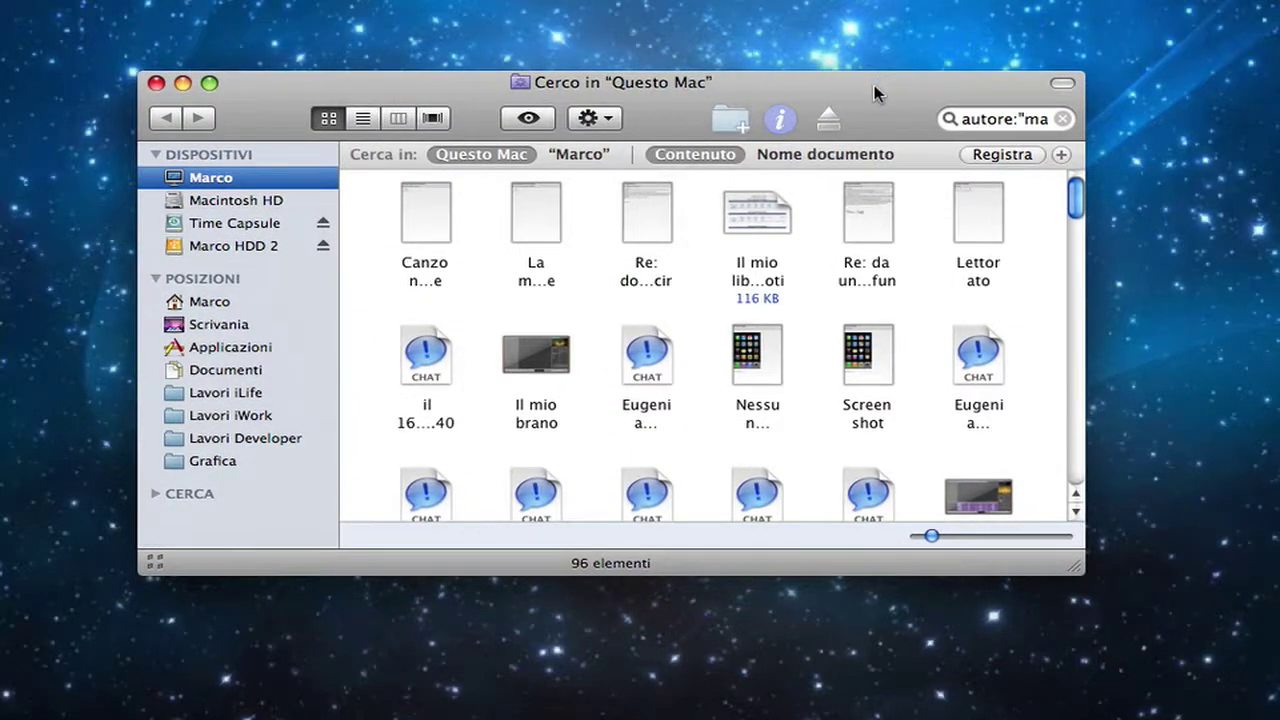
{"action": "left_click_drag", "start_coordinate": [873, 93], "coordinate": [898, 72]}
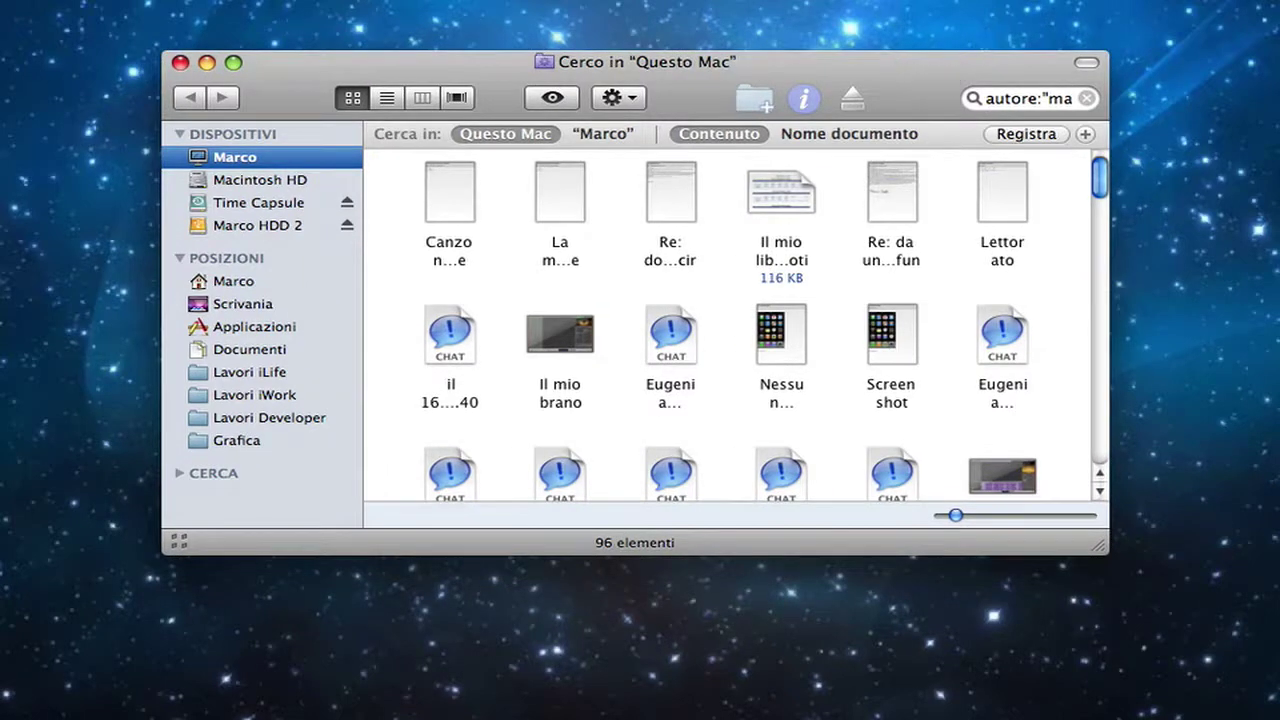
{"action": "left_click_drag", "start_coordinate": [814, 69], "coordinate": [879, 90]}
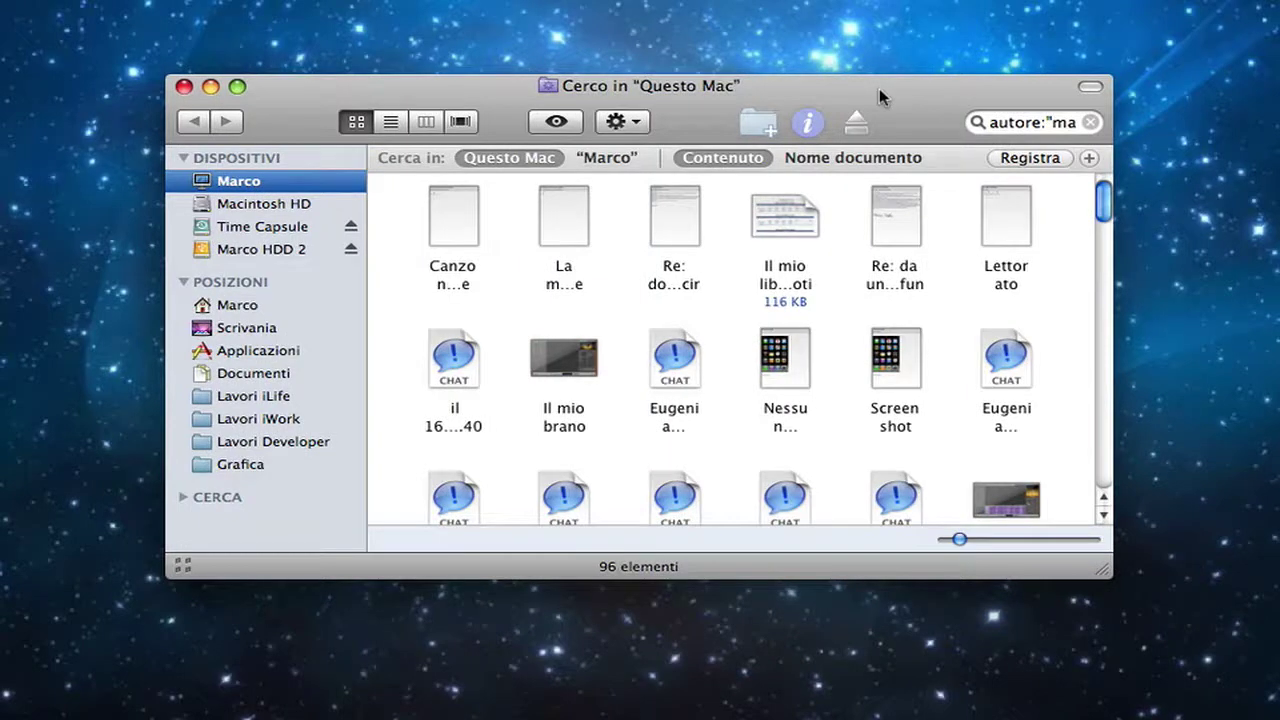
{"action": "left_click_drag", "start_coordinate": [917, 98], "coordinate": [912, 100]}
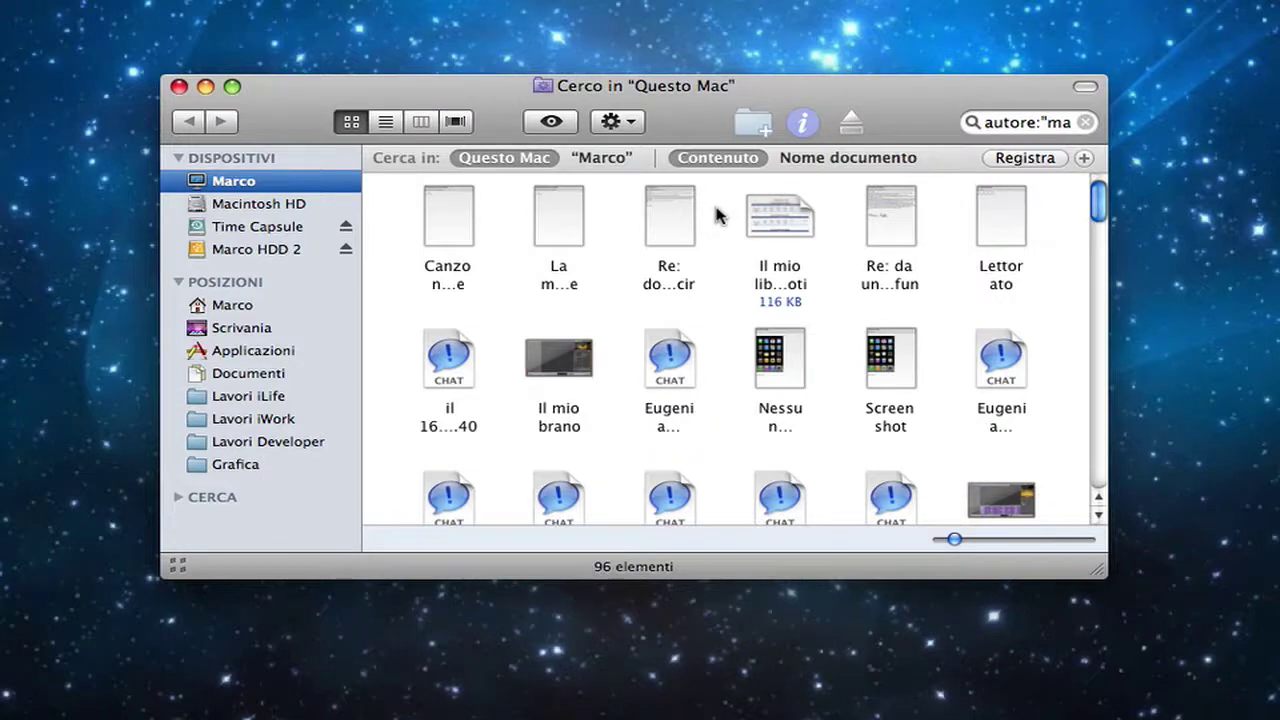
Step: Bring up the smart-folder save sheet for 'Cerco', review the Ricerche registrate location, then cancel
{"action": "left_click", "coordinate": [1031, 163]}
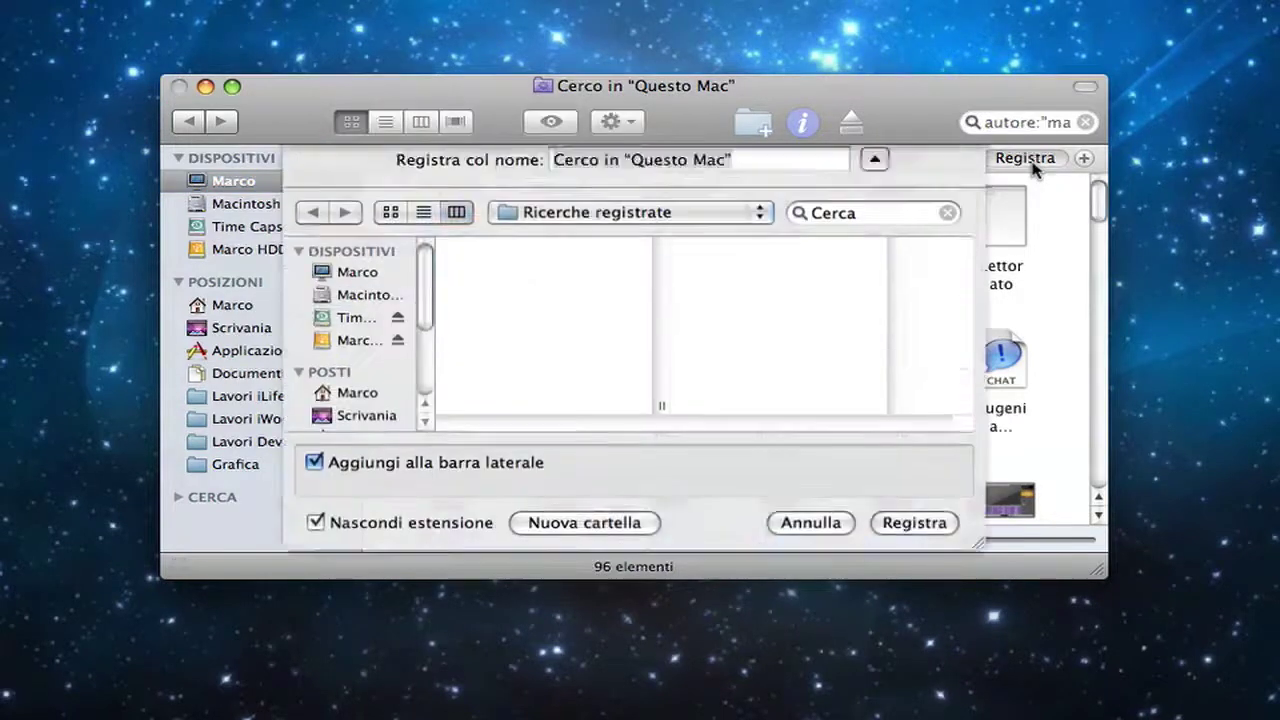
{"action": "scroll", "coordinate": [385, 400], "scroll_direction": "down", "scroll_amount": 3}
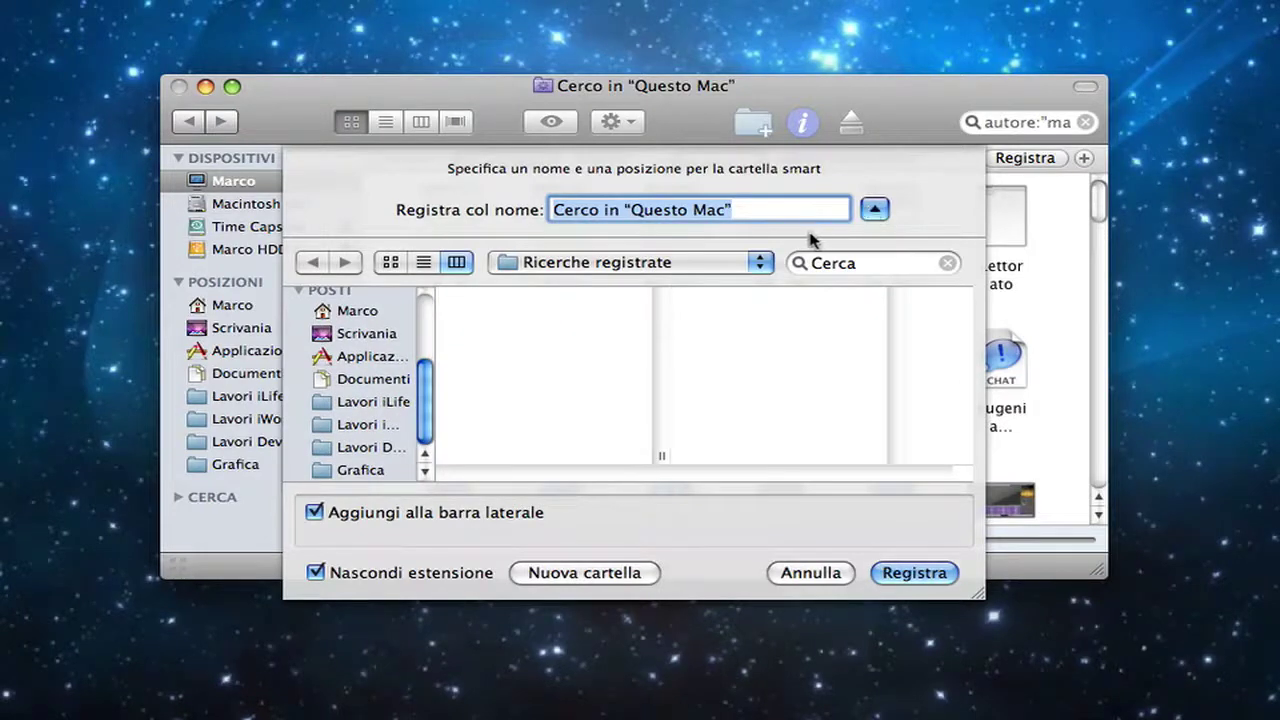
{"action": "left_click", "coordinate": [760, 262]}
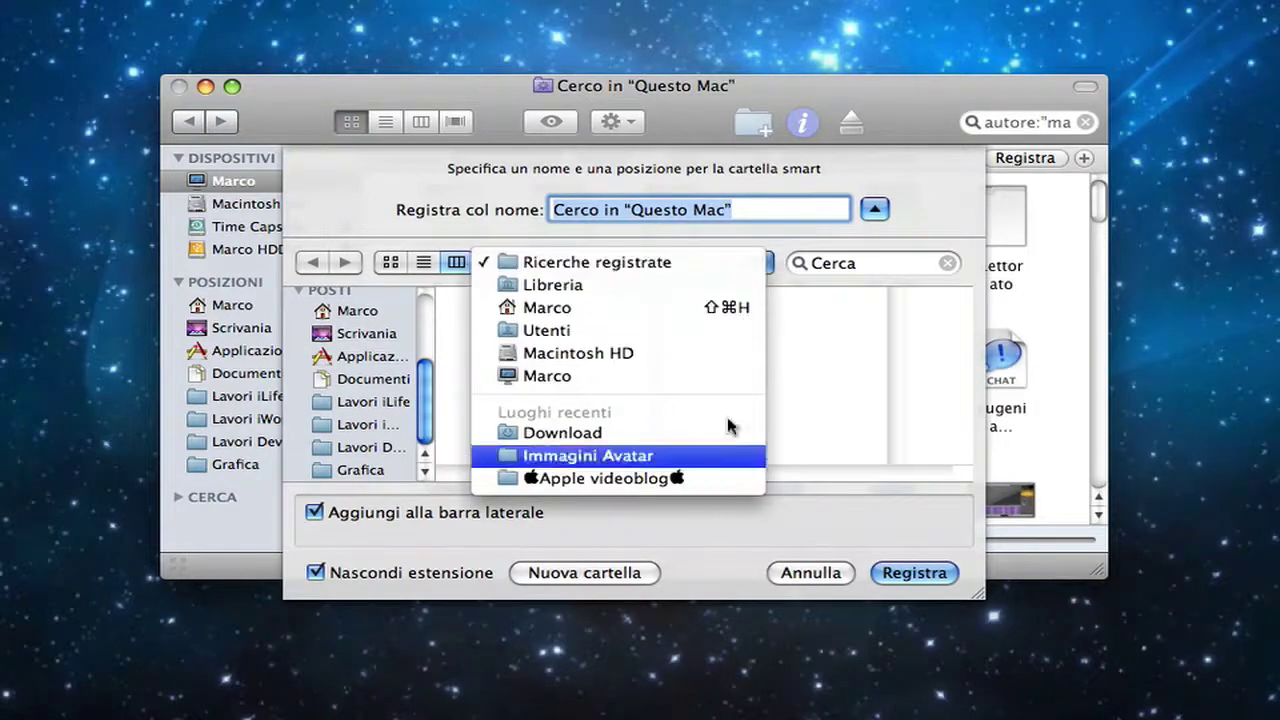
{"action": "left_click", "coordinate": [840, 232]}
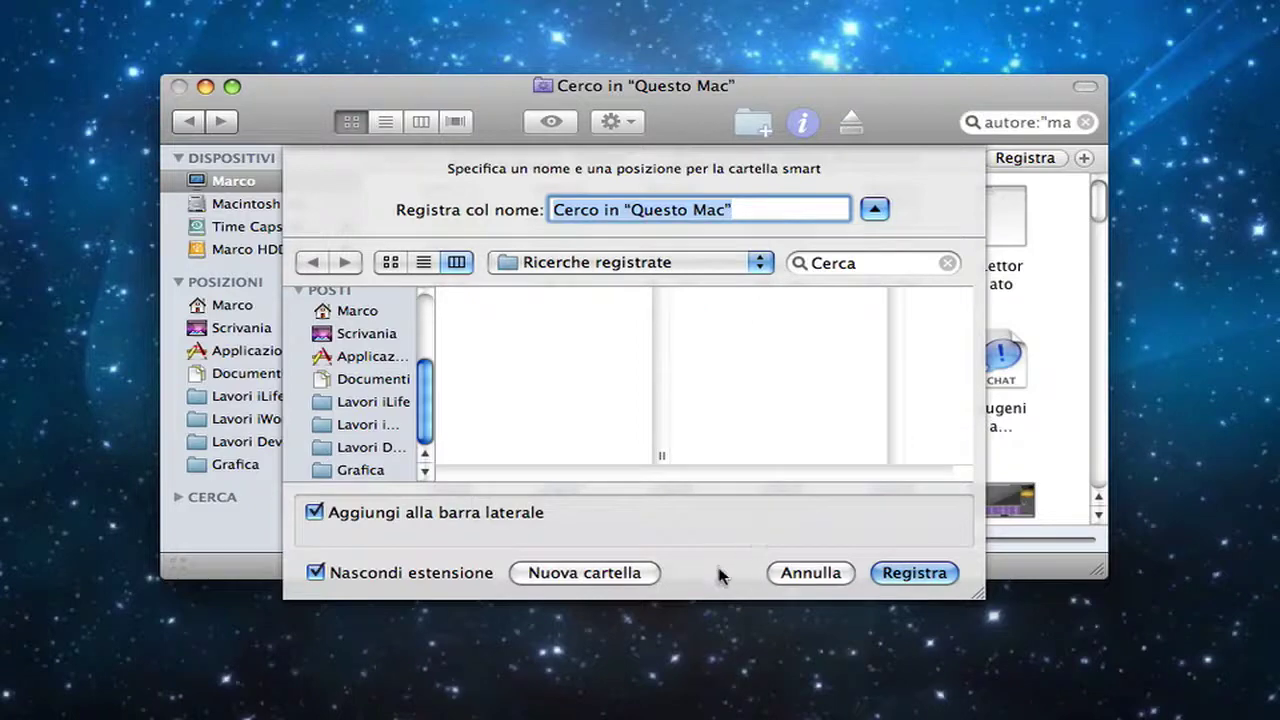
{"action": "left_click", "coordinate": [808, 573]}
Step: Select one of the chat files in the search results, then deselect it
{"action": "left_click", "coordinate": [1036, 364]}
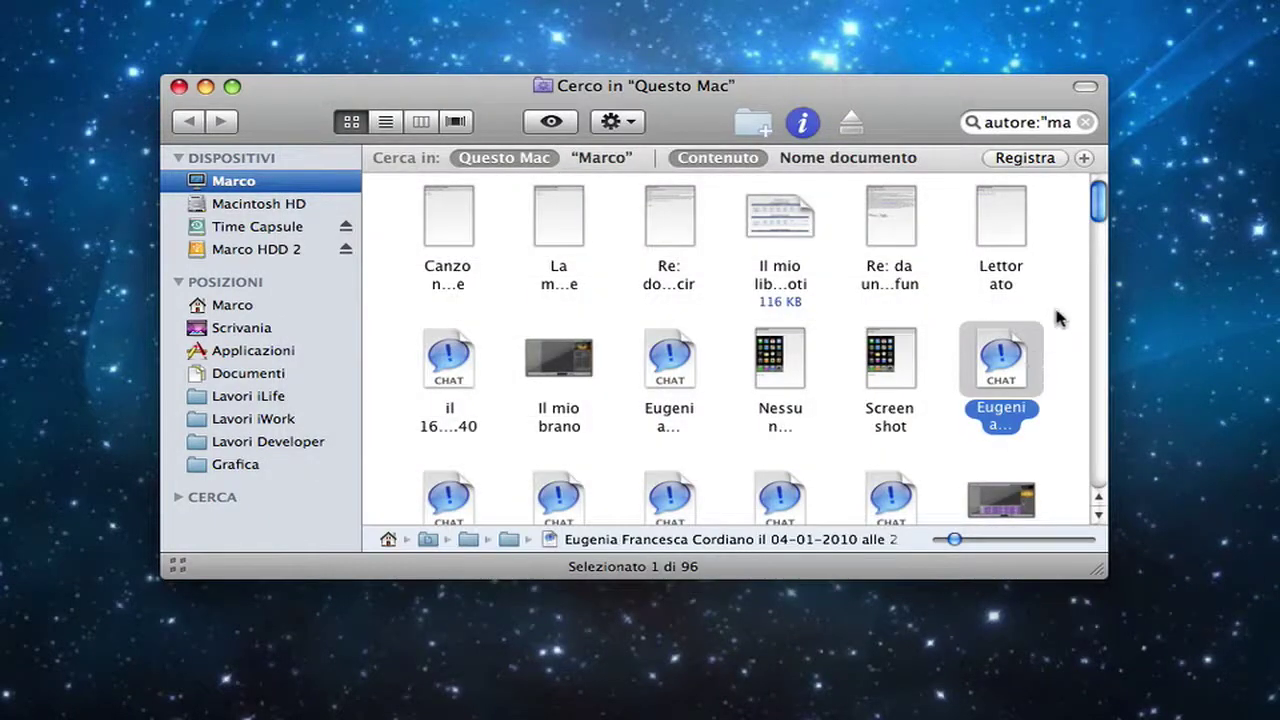
{"action": "left_click", "coordinate": [1060, 318]}
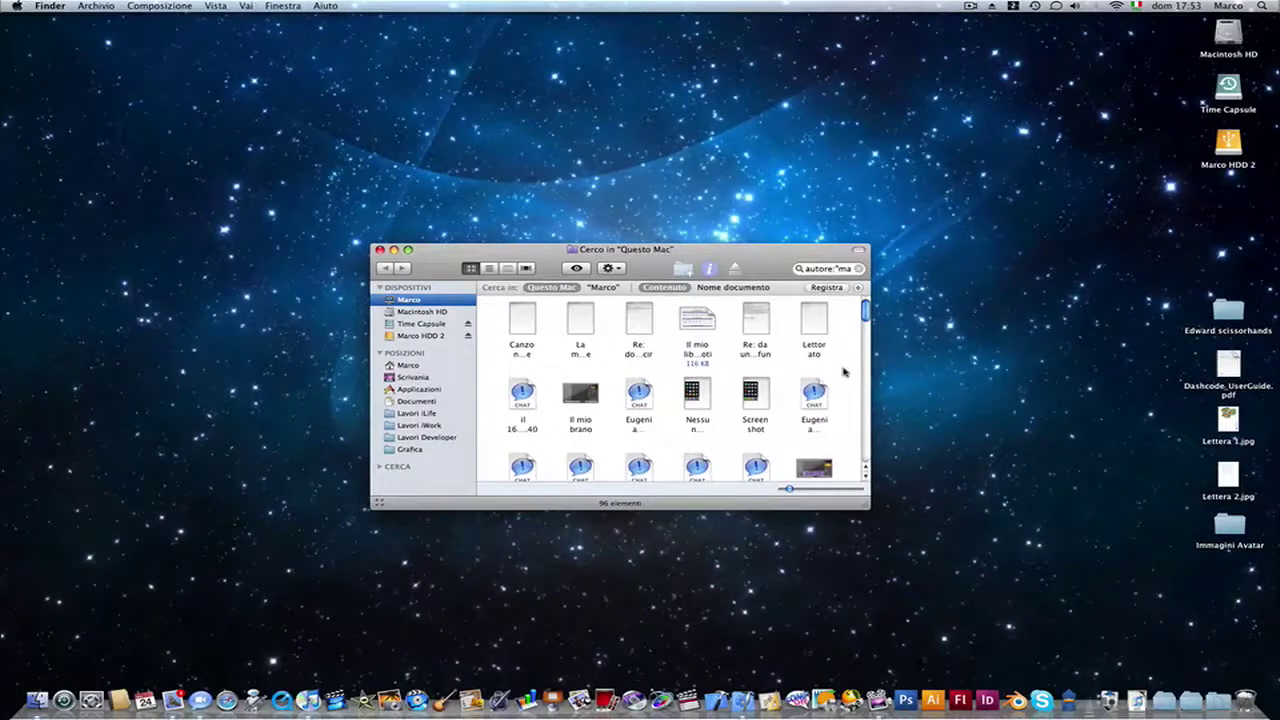
Step: Nudge the author search window slightly, close it, and open the ScreenFlow menu-bar menu
{"action": "left_click_drag", "start_coordinate": [756, 254], "coordinate": [751, 256]}
{"action": "left_click_drag", "start_coordinate": [540, 252], "coordinate": [542, 246]}
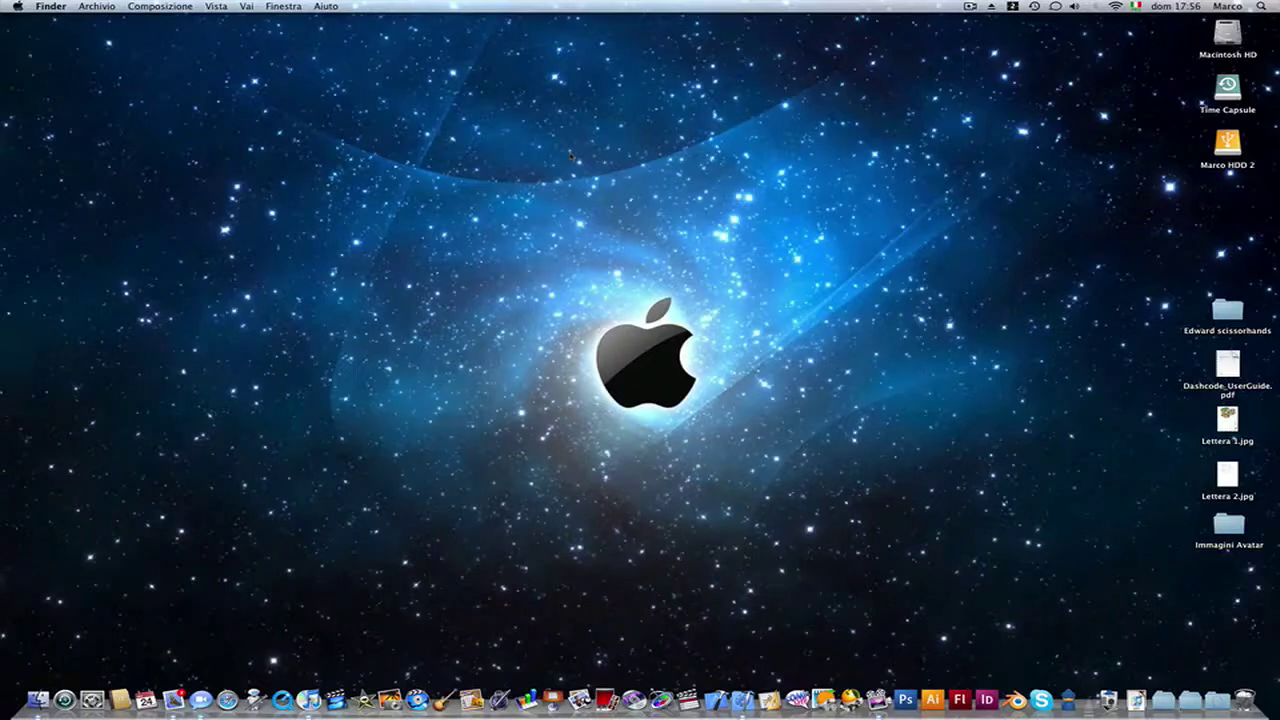
{"action": "left_click", "coordinate": [969, 6]}
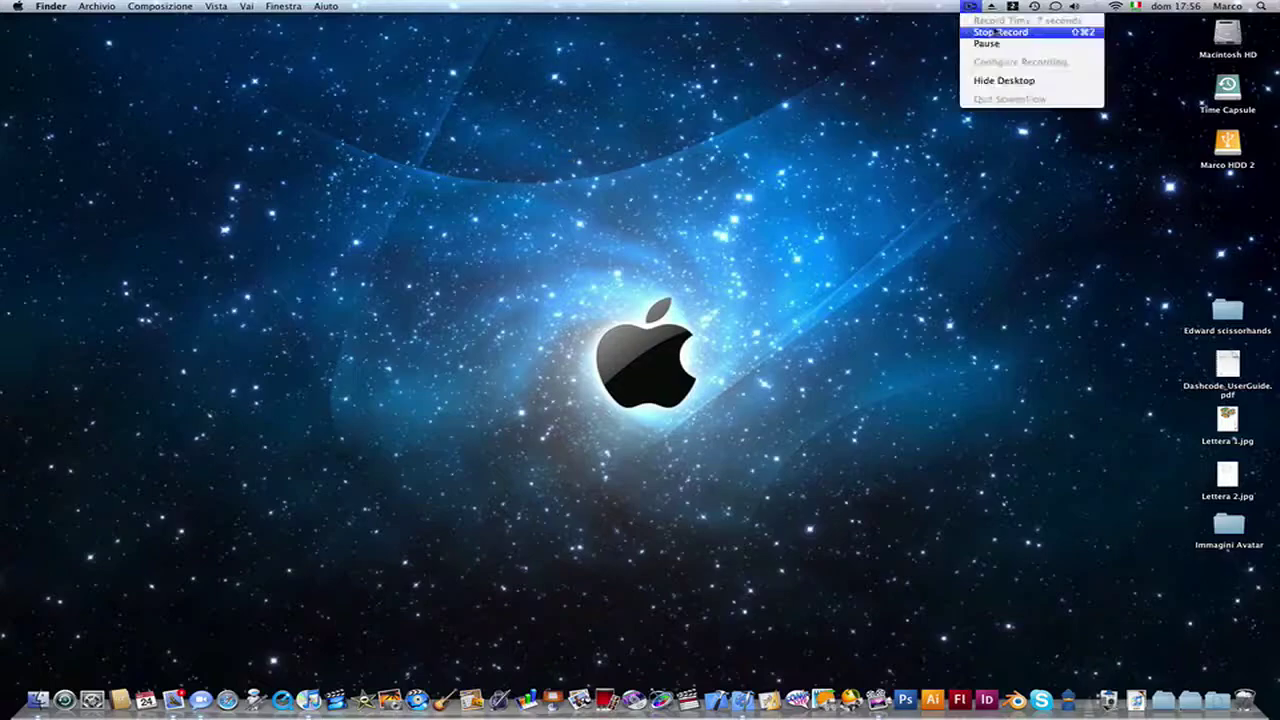